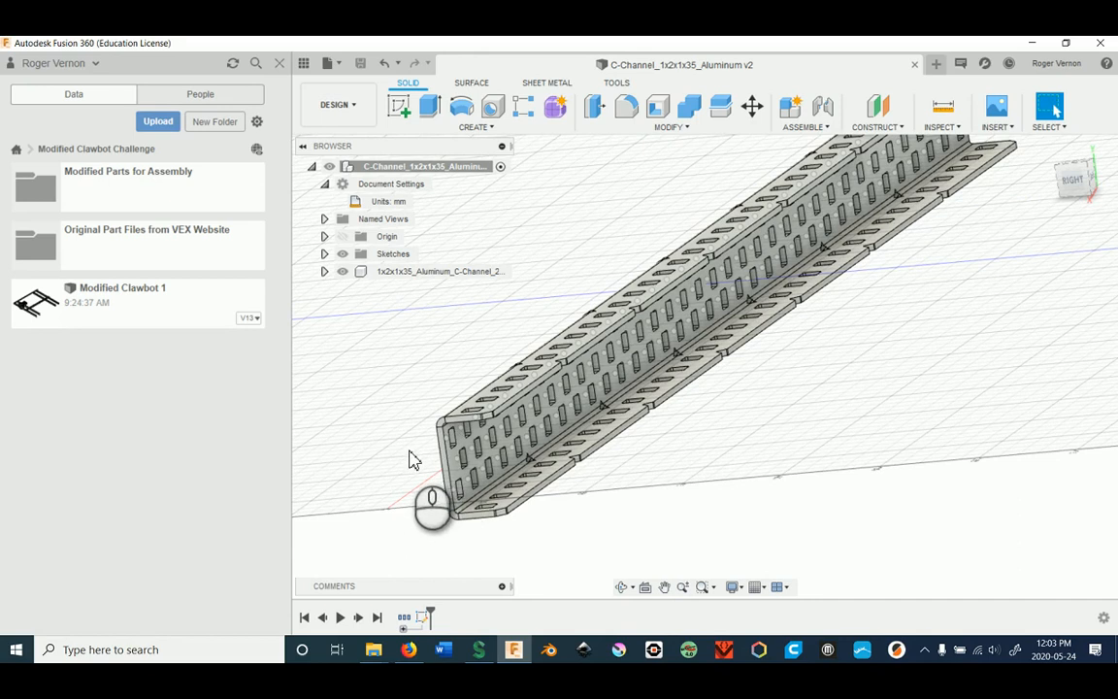
Step: Inspect the aluminum C-channel from its outer and inner sides, ending at the open end of the profile
{"action": "middle_click_drag", "start_coordinate": [408, 459], "coordinate": [766, 438], "text": "shift"}
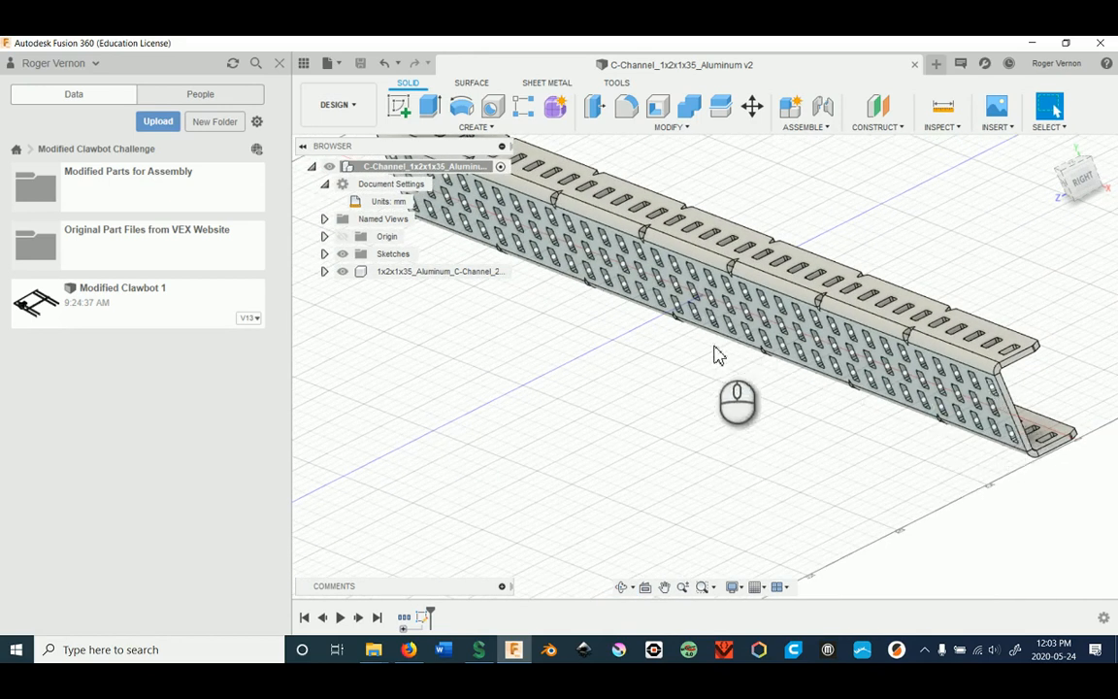
{"action": "middle_click_drag", "start_coordinate": [1053, 308], "coordinate": [762, 279], "text": "shift"}
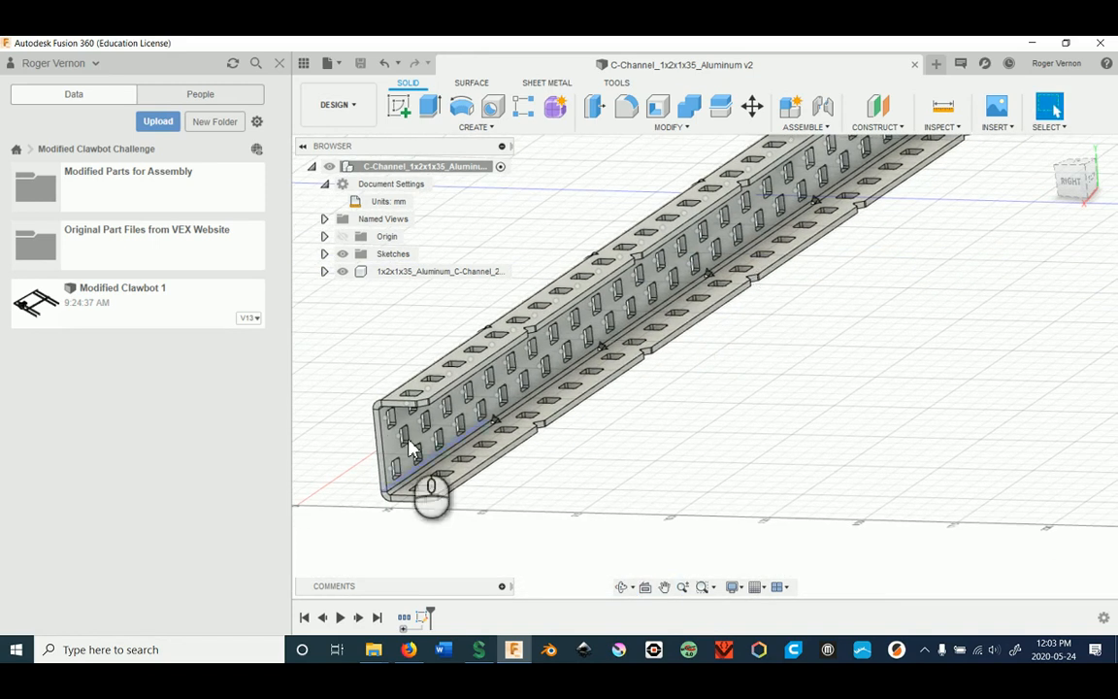
{"action": "middle_click_drag", "start_coordinate": [359, 440], "coordinate": [425, 418], "text": "shift"}
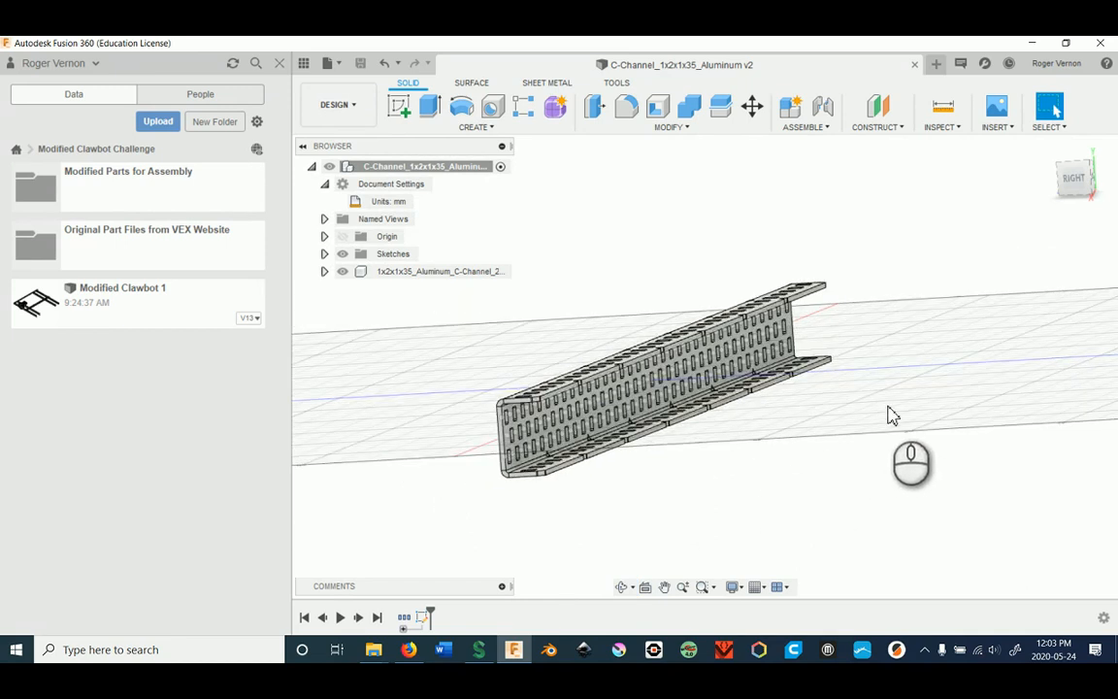
{"action": "middle_click_drag", "start_coordinate": [890, 414], "coordinate": [880, 321], "text": "shift"}
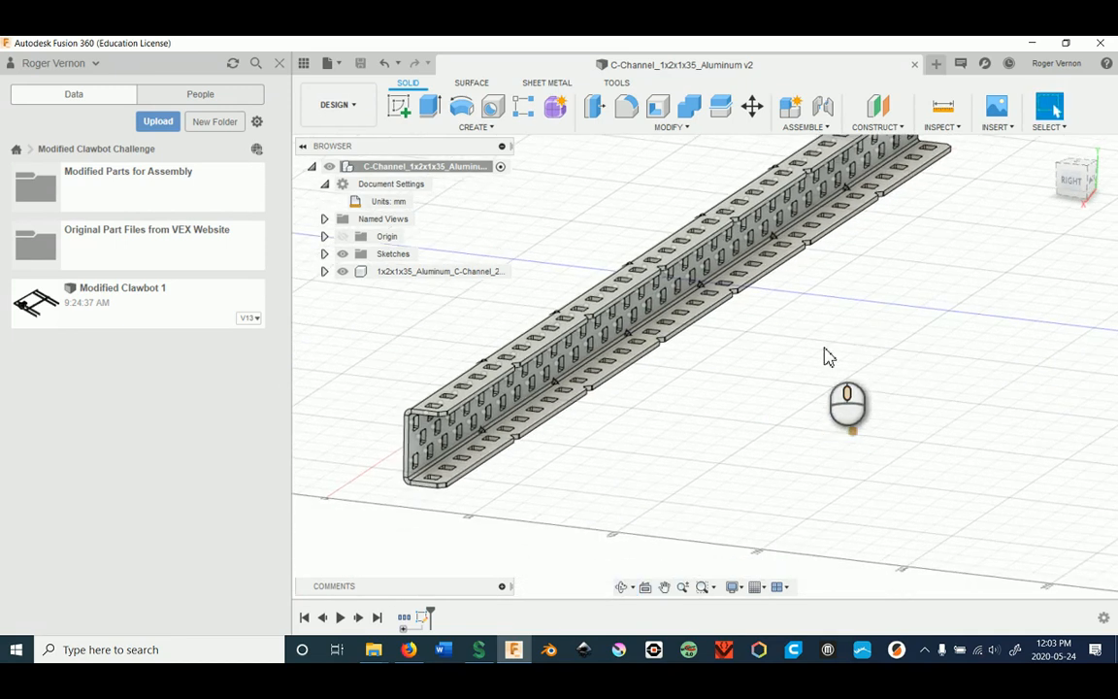
{"action": "scroll", "coordinate": [491, 487], "scroll_direction": "up", "scroll_amount": 2}
{"action": "middle_click_drag", "start_coordinate": [484, 467], "coordinate": [587, 377]}
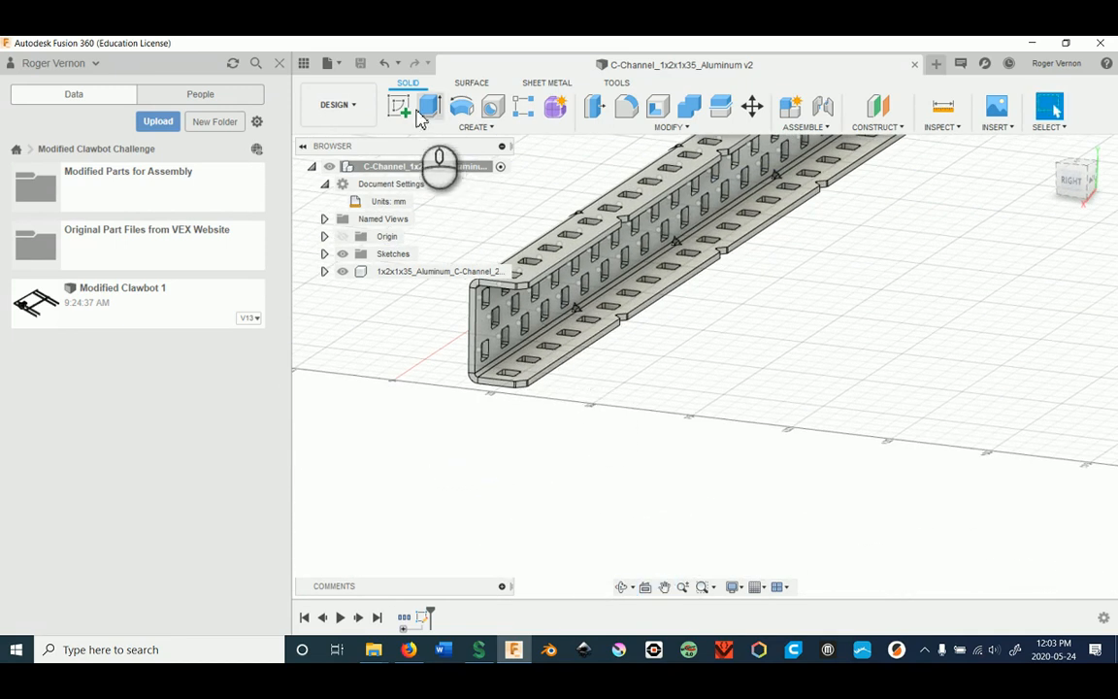
Step: Open the Modified Parts for Assembly folder and start a sketch on the inner web face of the C-channel
{"action": "left_click", "coordinate": [43, 194]}
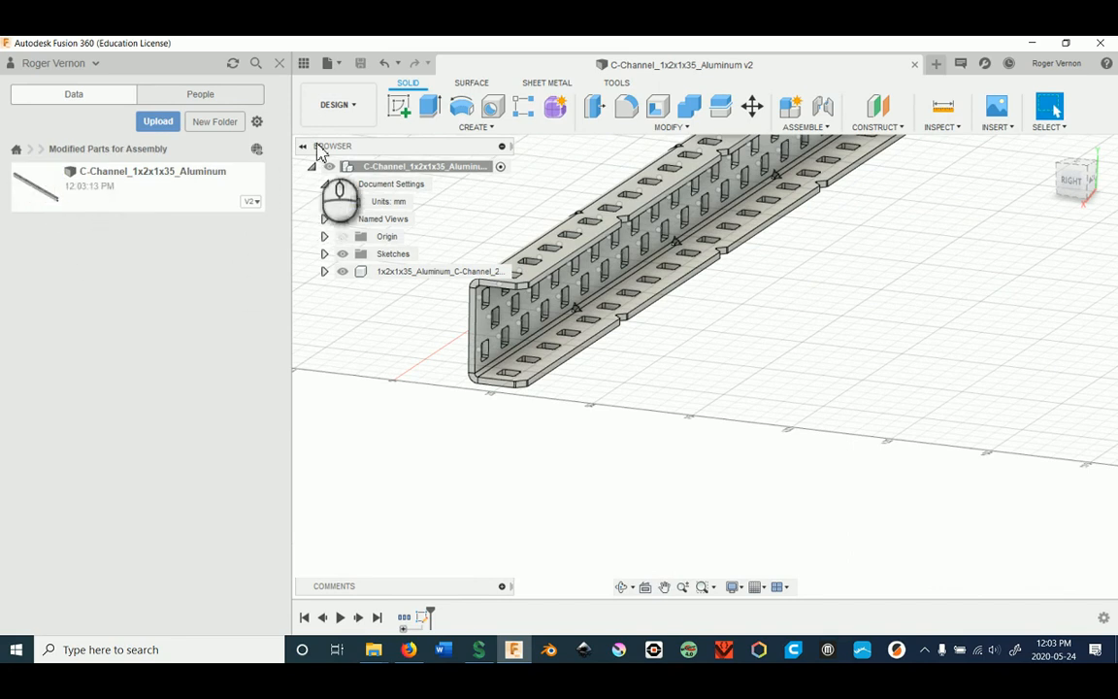
{"action": "left_click", "coordinate": [396, 109]}
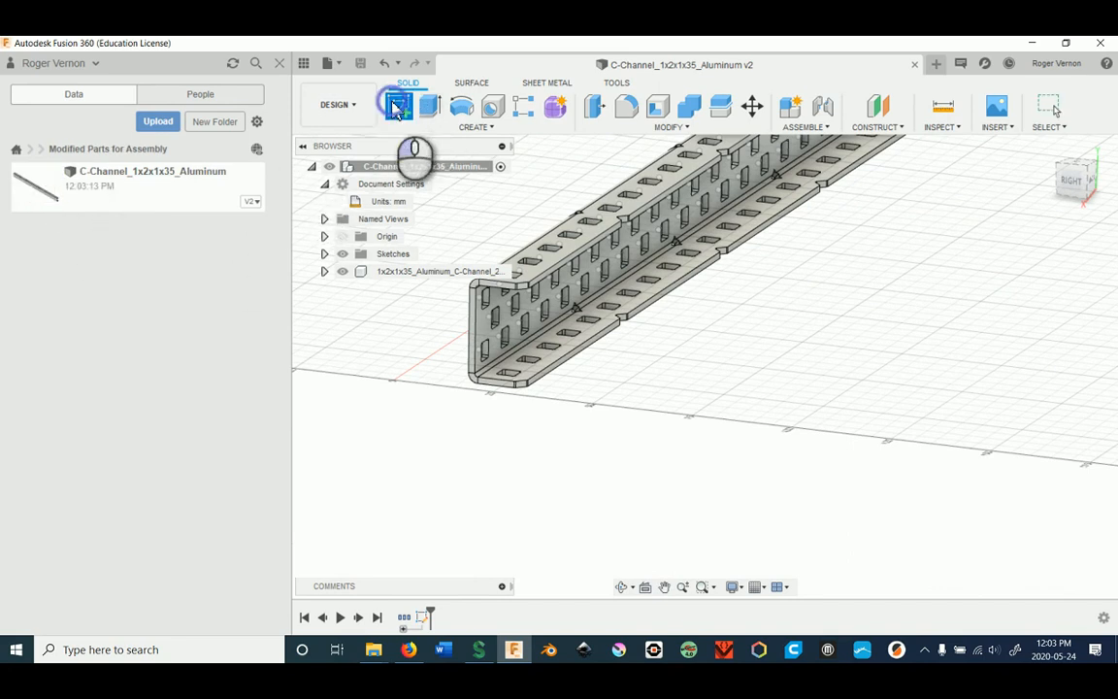
{"action": "scroll", "coordinate": [608, 439], "scroll_direction": "up", "scroll_amount": 3}
{"action": "mouse_move", "coordinate": [562, 389]}
{"action": "middle_mouse_down"}
{"action": "mouse_move", "coordinate": [658, 515]}
{"action": "mouse_move", "coordinate": [724, 514]}
{"action": "middle_mouse_up"}
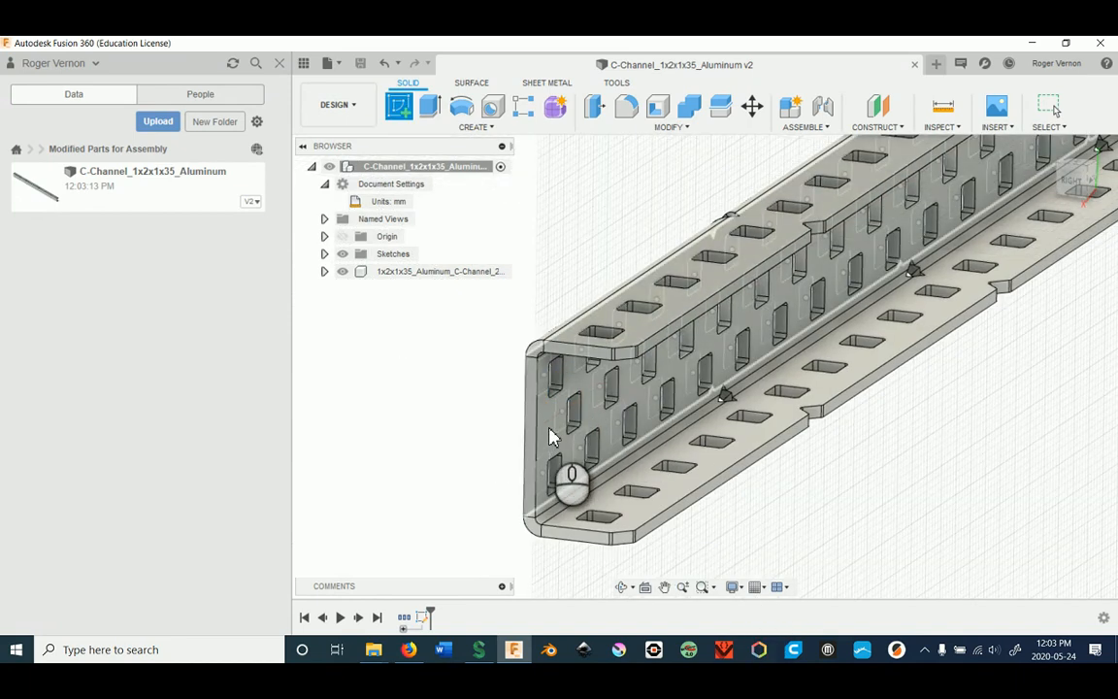
{"action": "scroll", "coordinate": [549, 439], "scroll_direction": "up", "scroll_amount": 2}
{"action": "scroll", "coordinate": [549, 438], "scroll_direction": "up", "scroll_amount": 2}
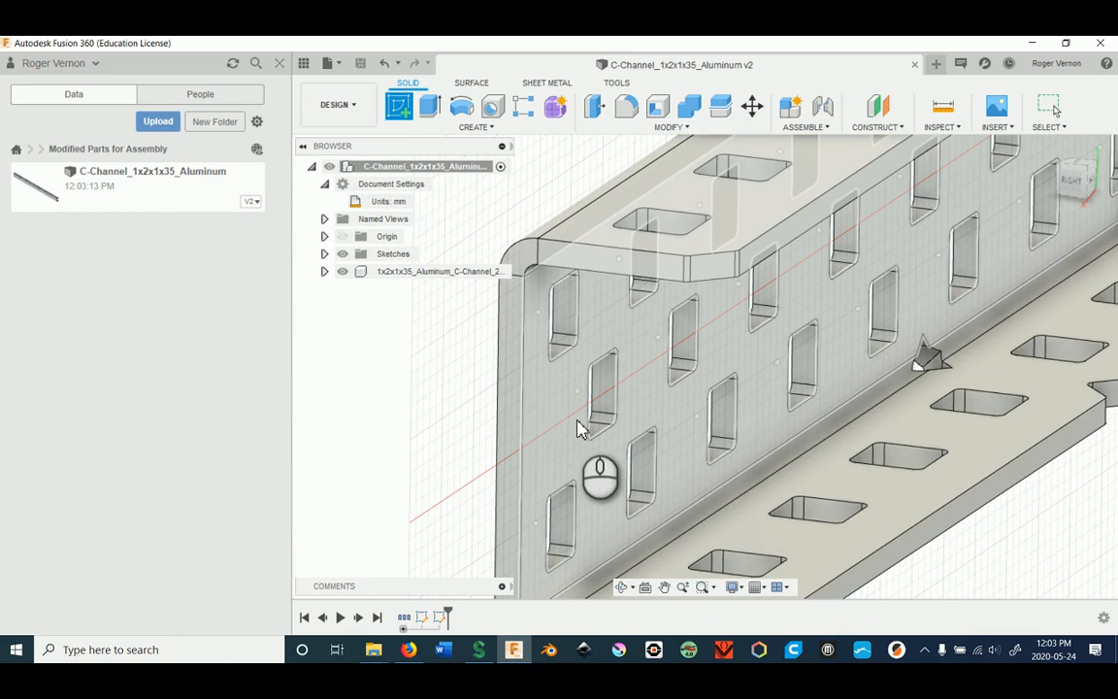
{"action": "left_click", "coordinate": [726, 464]}
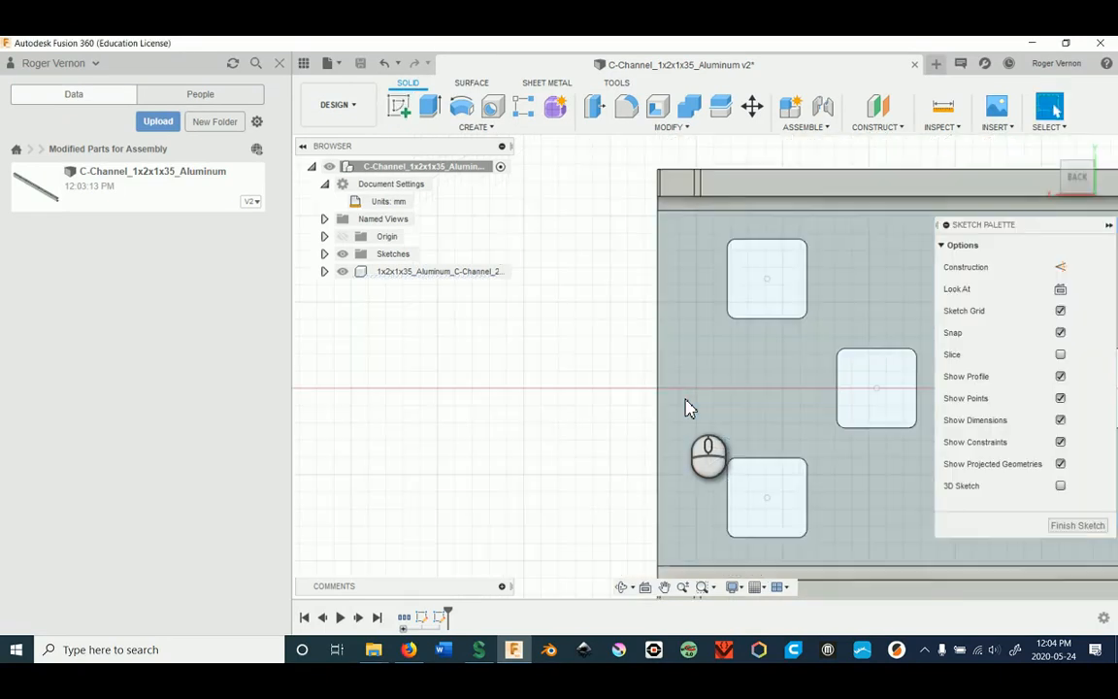
Step: Examine the square-hole layout along the web from the inner side, the outer side and the end of the channel
{"action": "scroll", "coordinate": [592, 367], "scroll_direction": "down", "scroll_amount": 3}
{"action": "middle_click_drag", "start_coordinate": [567, 367], "coordinate": [380, 392]}
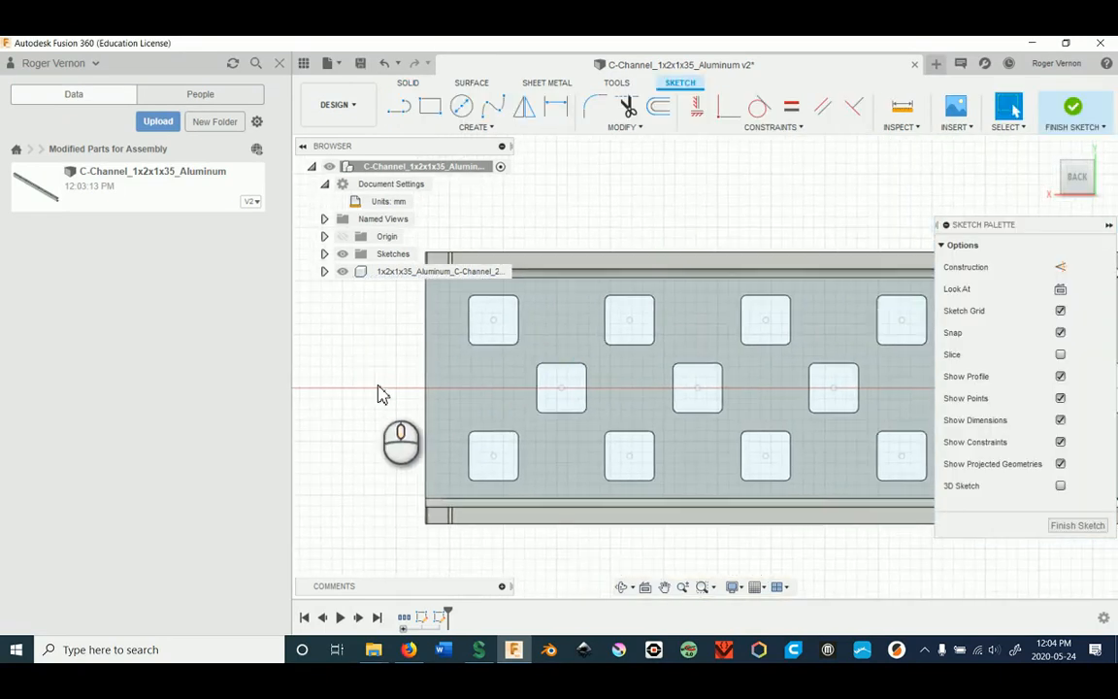
{"action": "scroll", "coordinate": [379, 417], "scroll_direction": "down", "scroll_amount": 4}
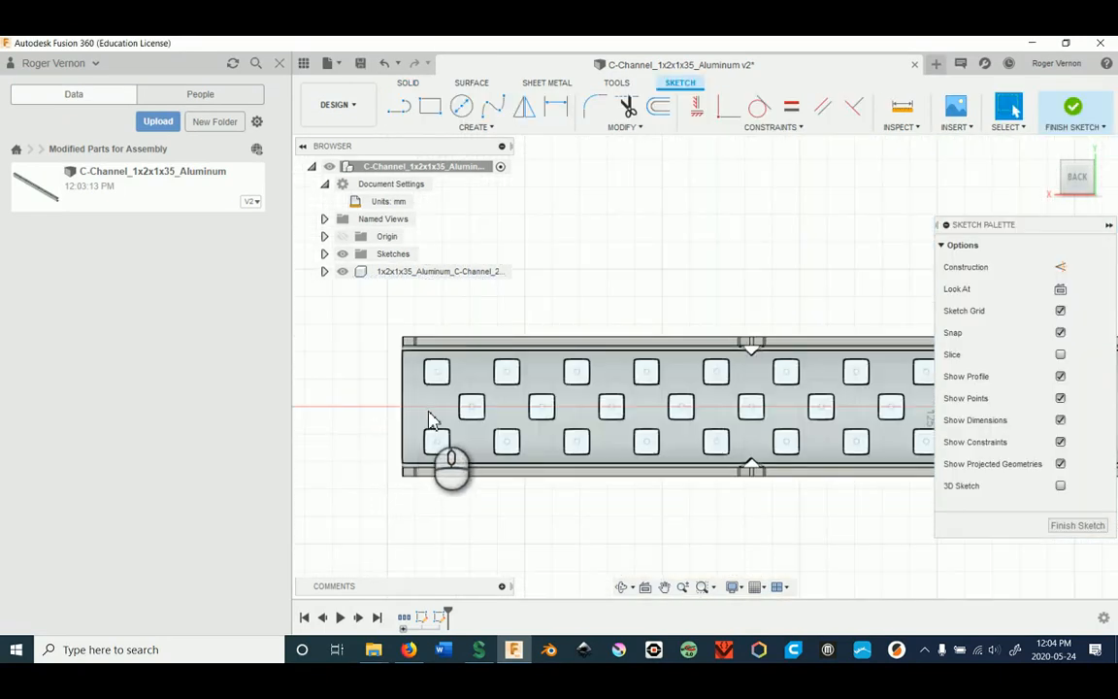
{"action": "scroll", "coordinate": [352, 427], "scroll_direction": "up", "scroll_amount": 5}
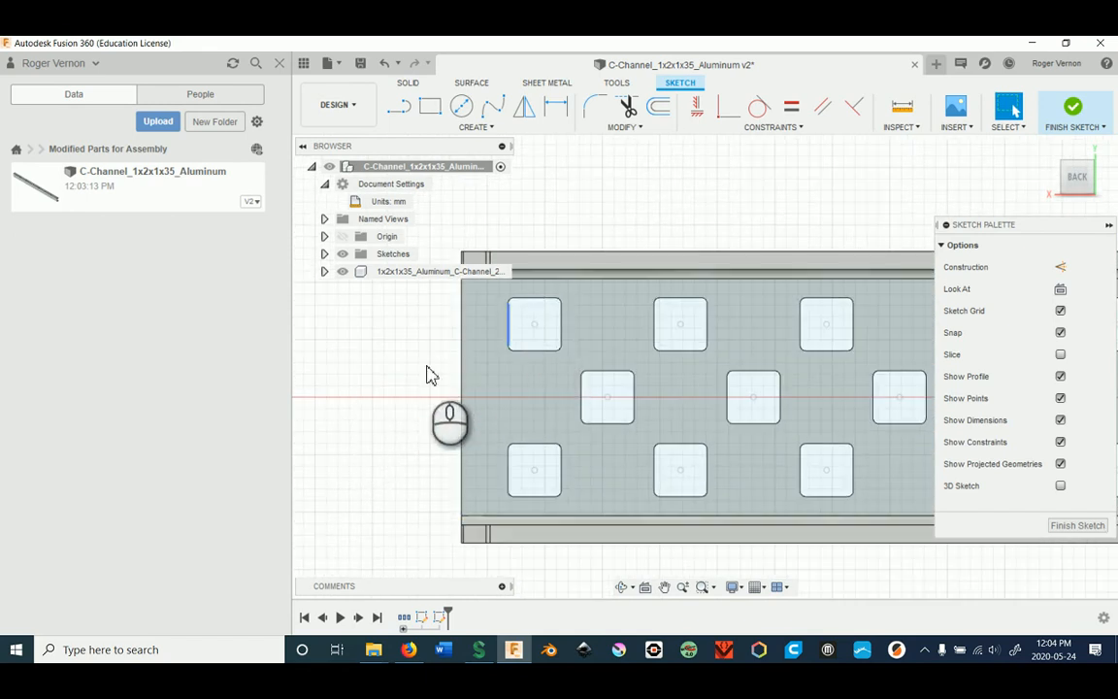
{"action": "middle_click_drag", "start_coordinate": [427, 371], "coordinate": [659, 370], "text": "shift"}
{"action": "scroll", "coordinate": [669, 393], "scroll_direction": "down", "scroll_amount": 6}
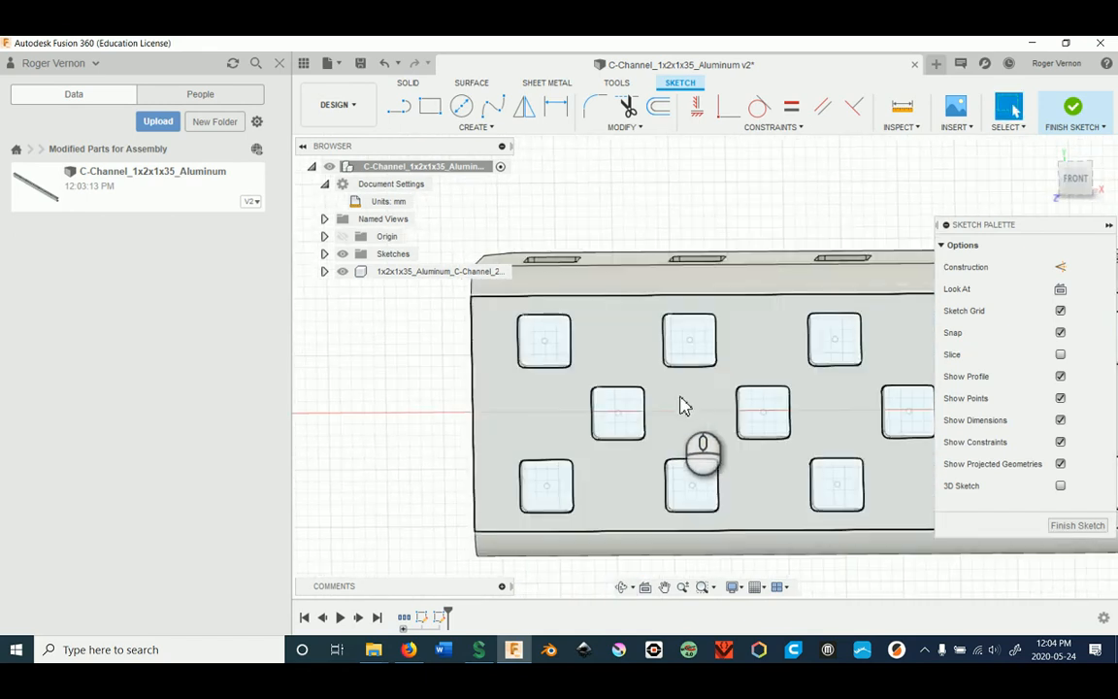
{"action": "middle_click_drag", "start_coordinate": [735, 456], "coordinate": [291, 363]}
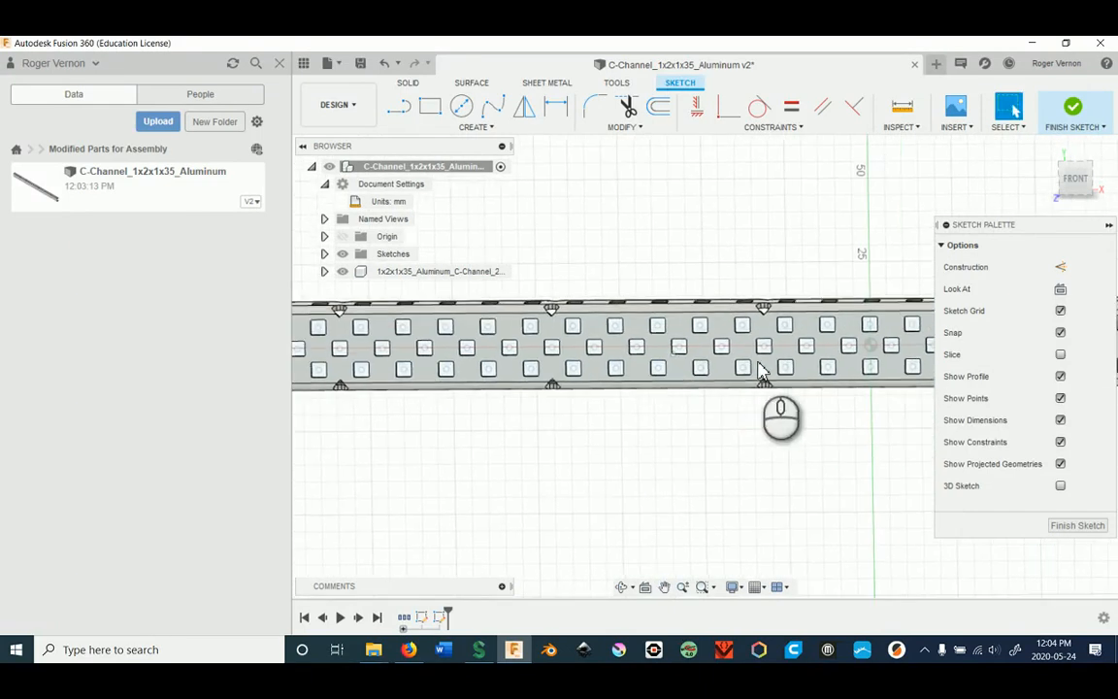
{"action": "middle_click_drag", "start_coordinate": [753, 362], "coordinate": [339, 350]}
{"action": "middle_click_drag", "start_coordinate": [787, 349], "coordinate": [586, 357]}
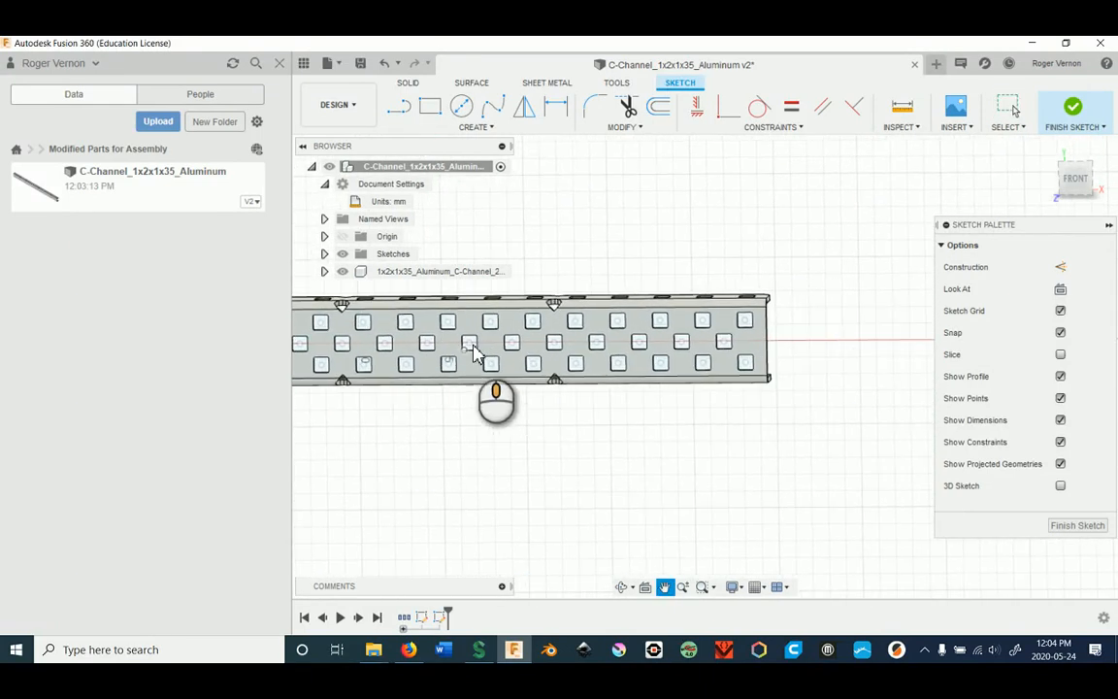
{"action": "left_click", "coordinate": [1094, 187]}
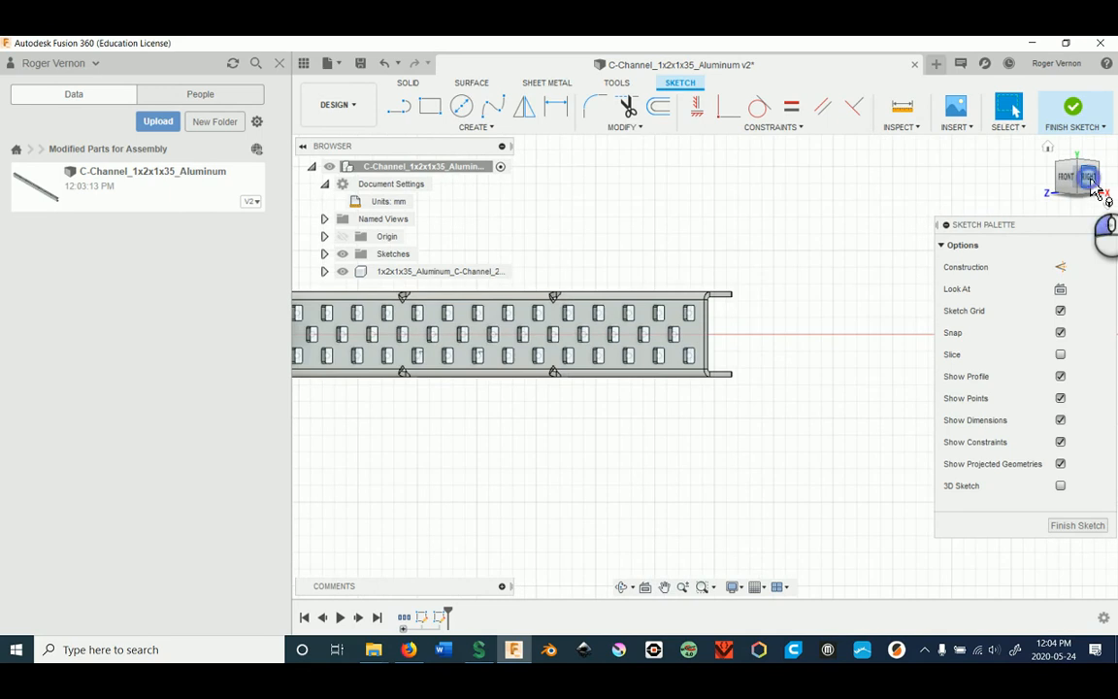
{"action": "left_click", "coordinate": [1094, 187]}
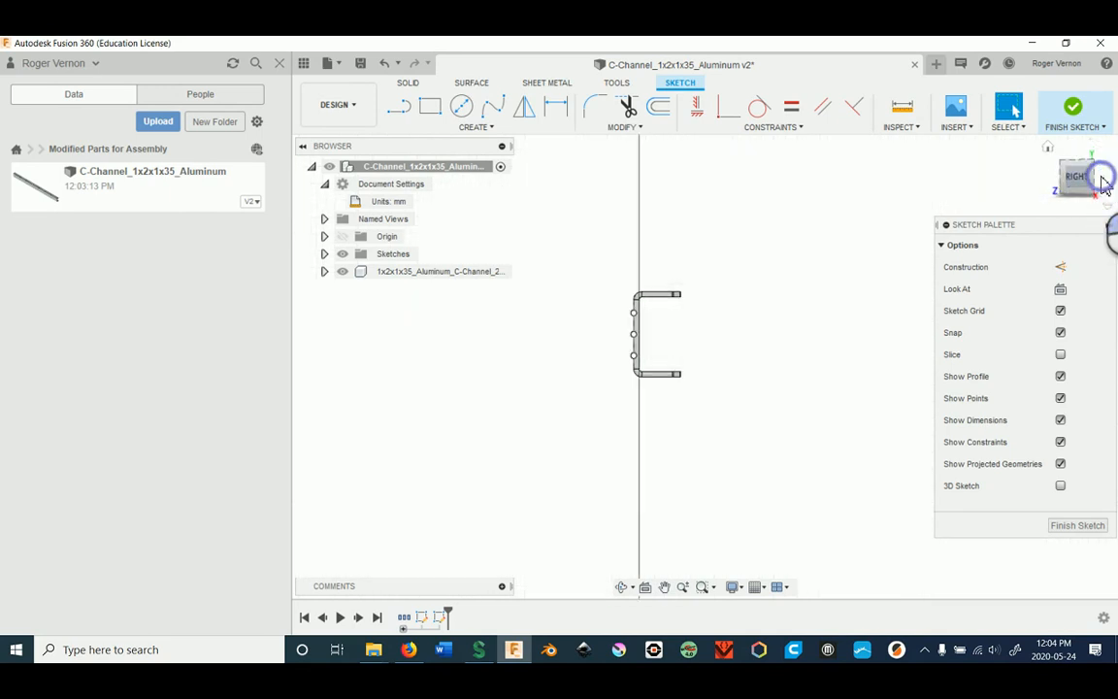
{"action": "left_click", "coordinate": [1101, 185]}
{"action": "mouse_move", "coordinate": [599, 374]}
{"action": "middle_mouse_down"}
{"action": "mouse_move", "coordinate": [506, 386]}
{"action": "mouse_move", "coordinate": [541, 330]}
{"action": "mouse_move", "coordinate": [399, 362]}
{"action": "mouse_move", "coordinate": [407, 441]}
{"action": "middle_mouse_up"}
{"action": "scroll", "coordinate": [519, 354], "scroll_direction": "up", "scroll_amount": 3}
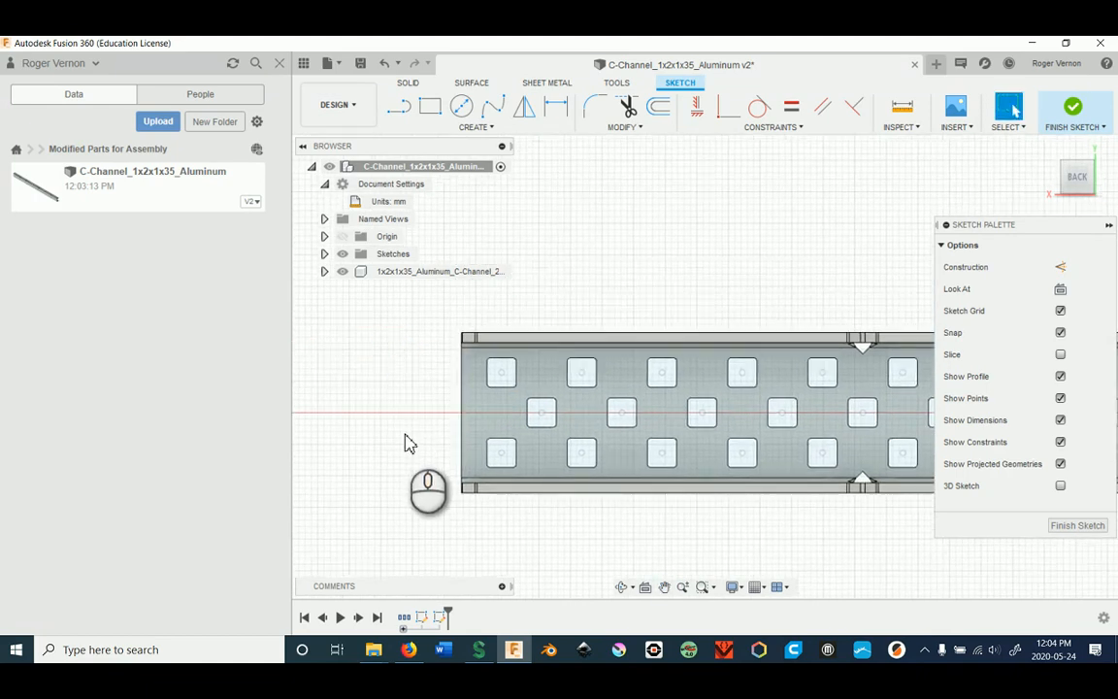
Step: Project the center points of the five web holes nearest the channel's end into the sketch: two per outer row and one in the middle row
{"action": "key", "text": "p"}
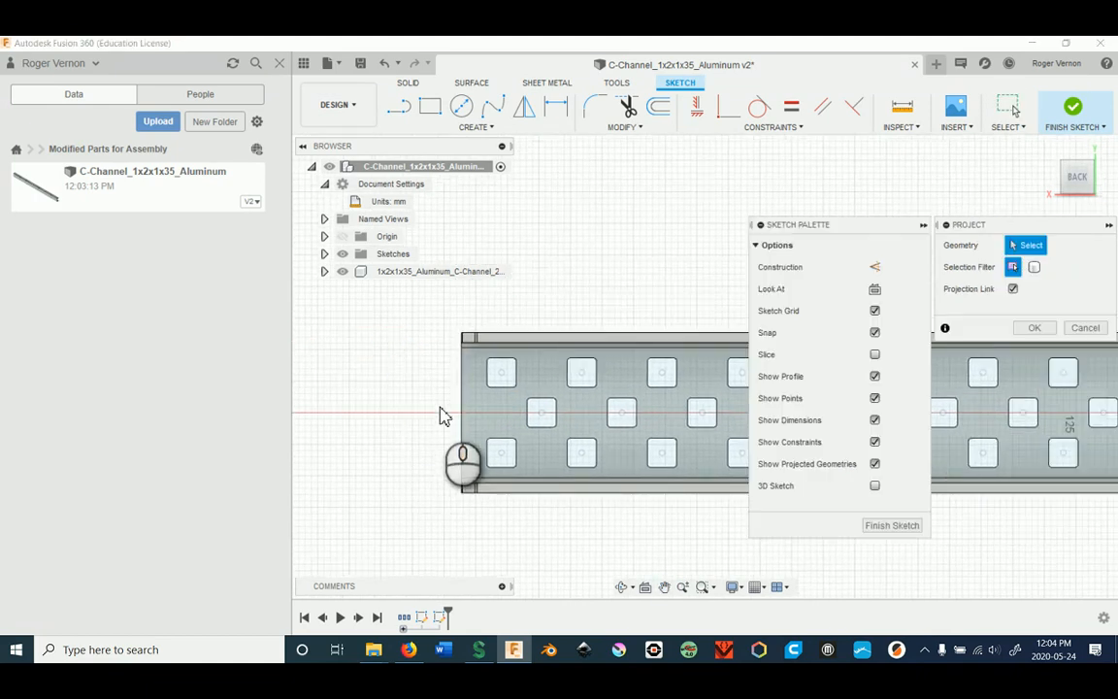
{"action": "left_click", "coordinate": [503, 380]}
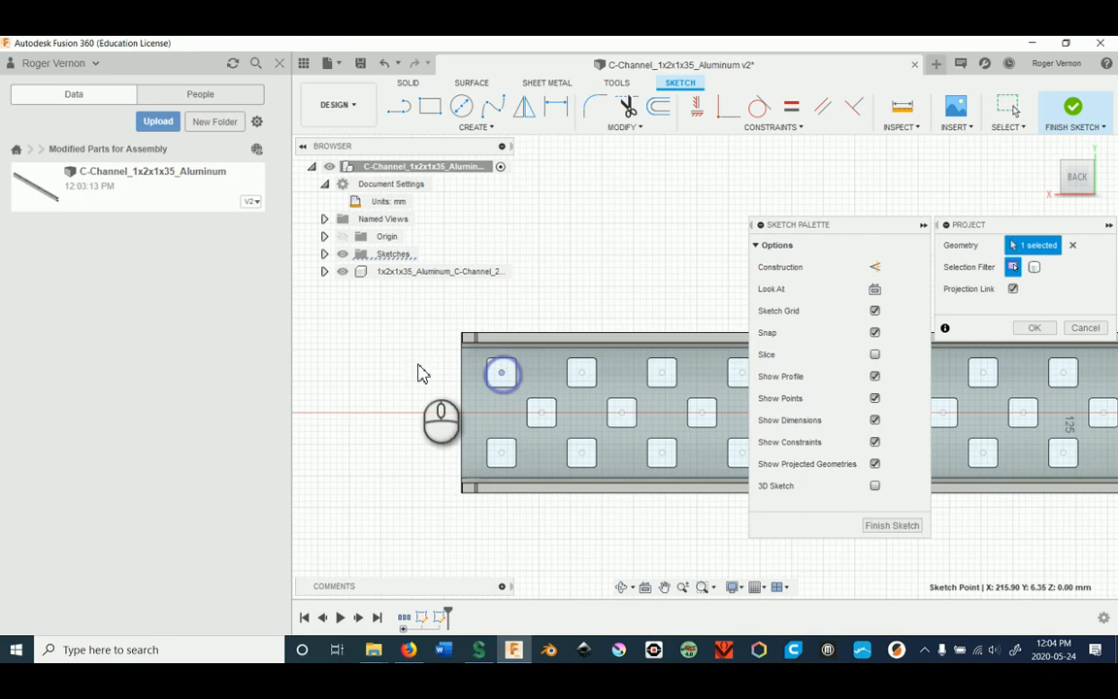
{"action": "scroll", "coordinate": [391, 367], "scroll_direction": "down", "scroll_amount": 5}
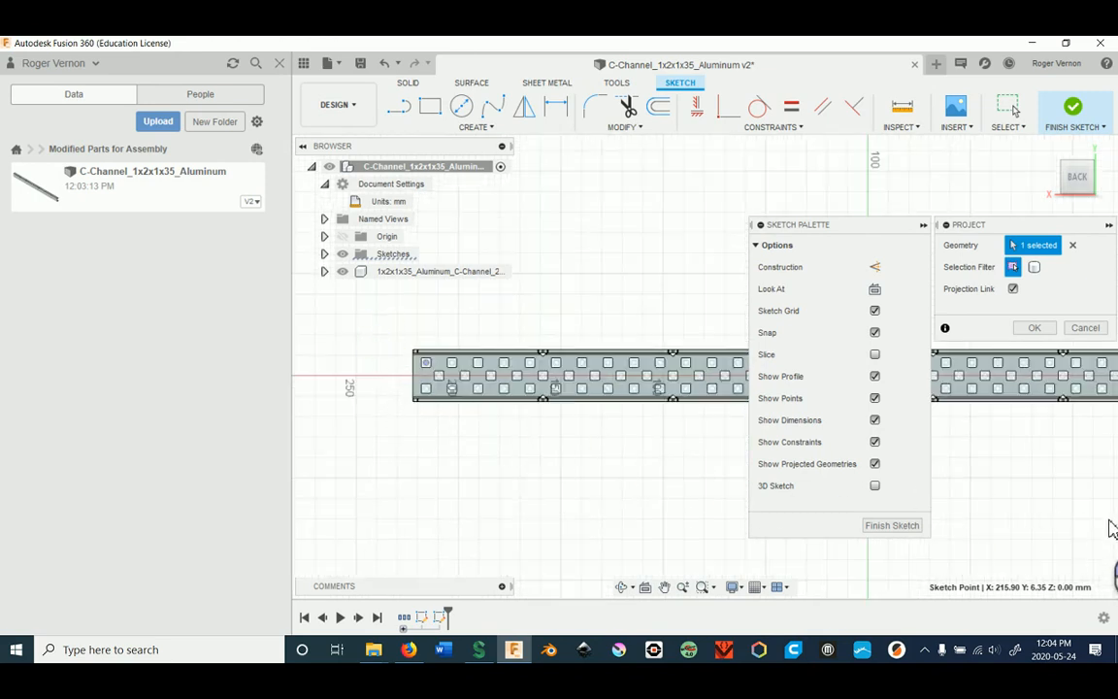
{"action": "scroll", "coordinate": [1111, 528], "scroll_direction": "down", "scroll_amount": 3}
{"action": "scroll", "coordinate": [1095, 533], "scroll_direction": "up", "scroll_amount": 4}
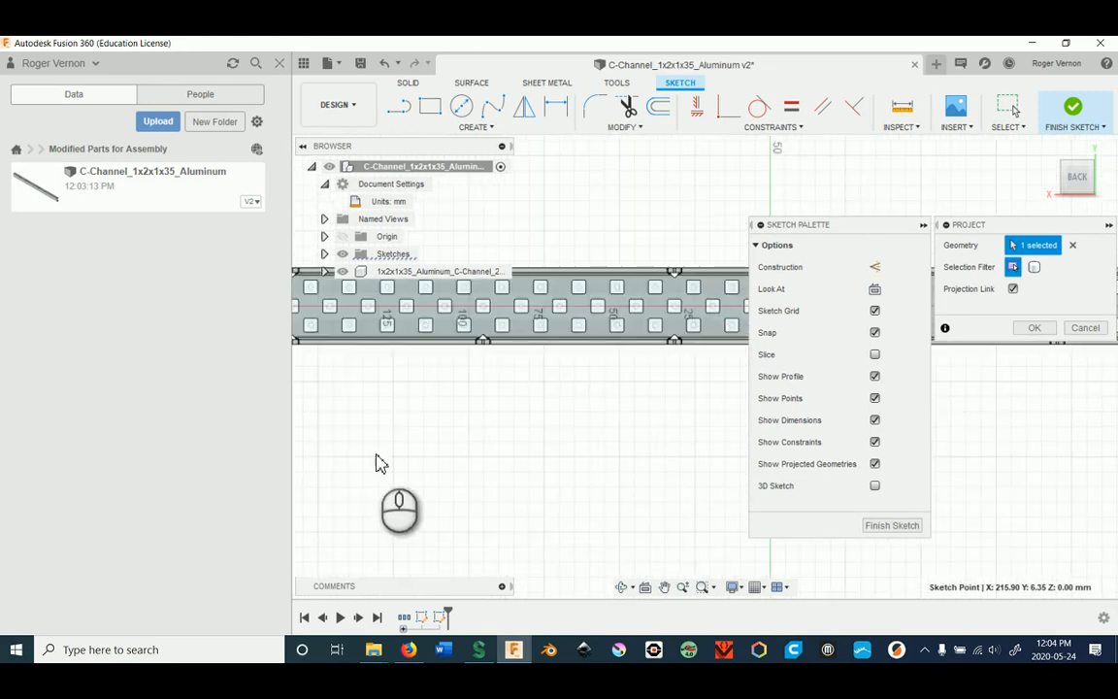
{"action": "middle_click_drag", "start_coordinate": [376, 453], "coordinate": [709, 505]}
{"action": "scroll", "coordinate": [449, 437], "scroll_direction": "down", "scroll_amount": 3}
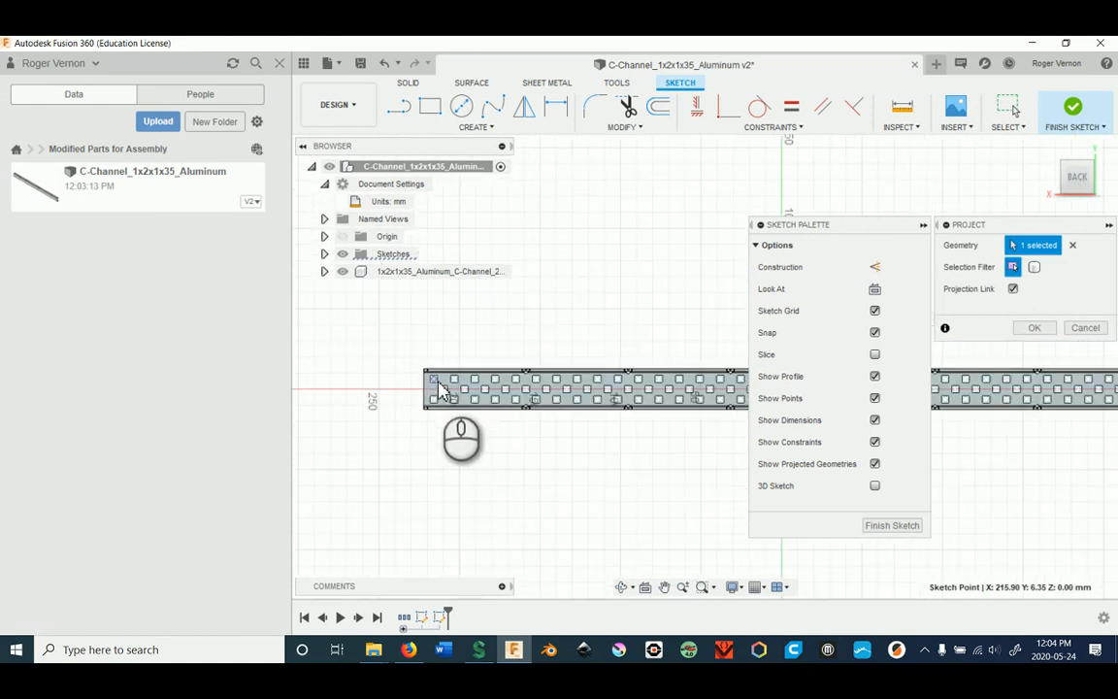
{"action": "scroll", "coordinate": [469, 445], "scroll_direction": "down", "scroll_amount": 1}
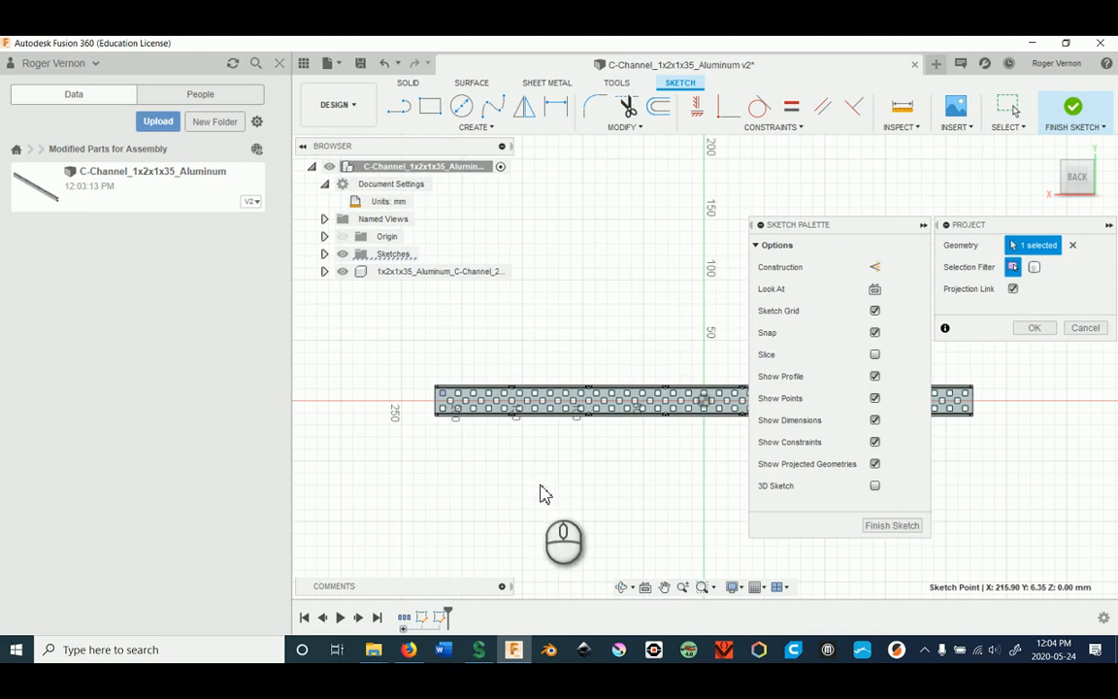
{"action": "mouse_move", "coordinate": [542, 492]}
{"action": "middle_mouse_down"}
{"action": "mouse_move", "coordinate": [560, 487]}
{"action": "mouse_move", "coordinate": [367, 491]}
{"action": "middle_mouse_up"}
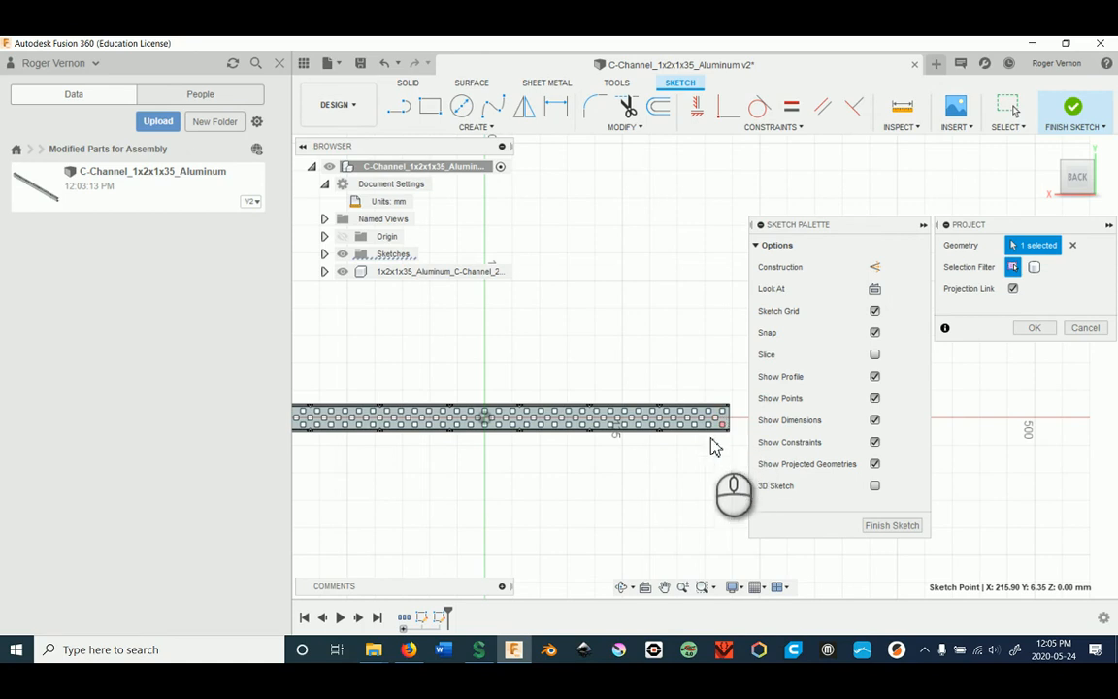
{"action": "middle_click_drag", "start_coordinate": [394, 504], "coordinate": [584, 503]}
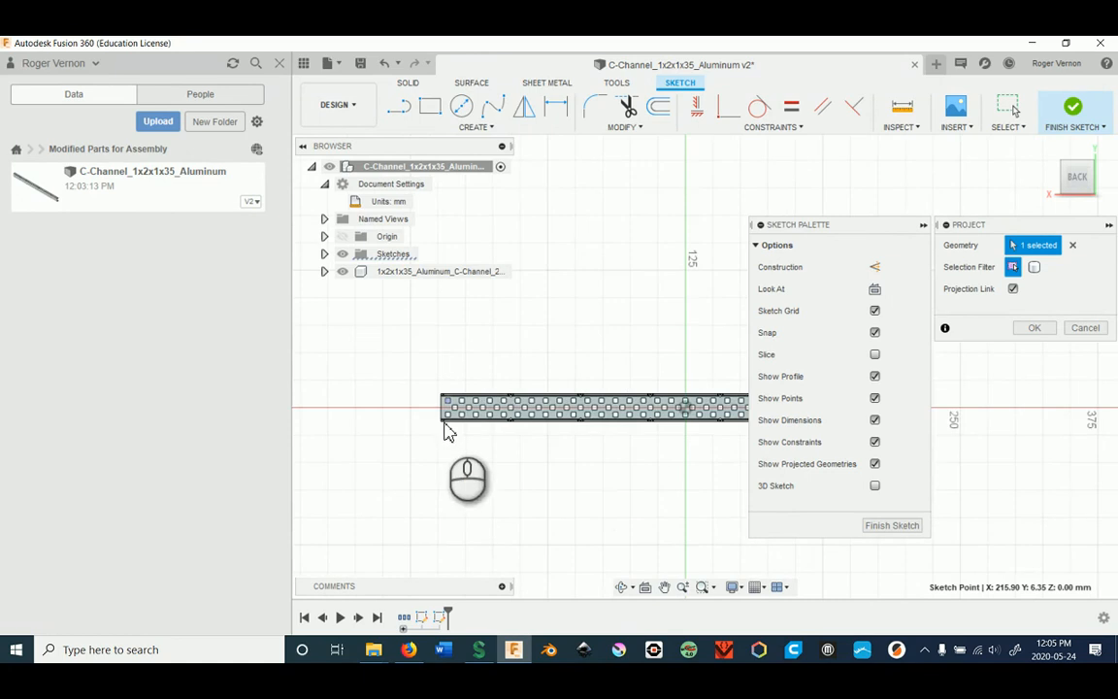
{"action": "scroll", "coordinate": [449, 429], "scroll_direction": "up", "scroll_amount": 6}
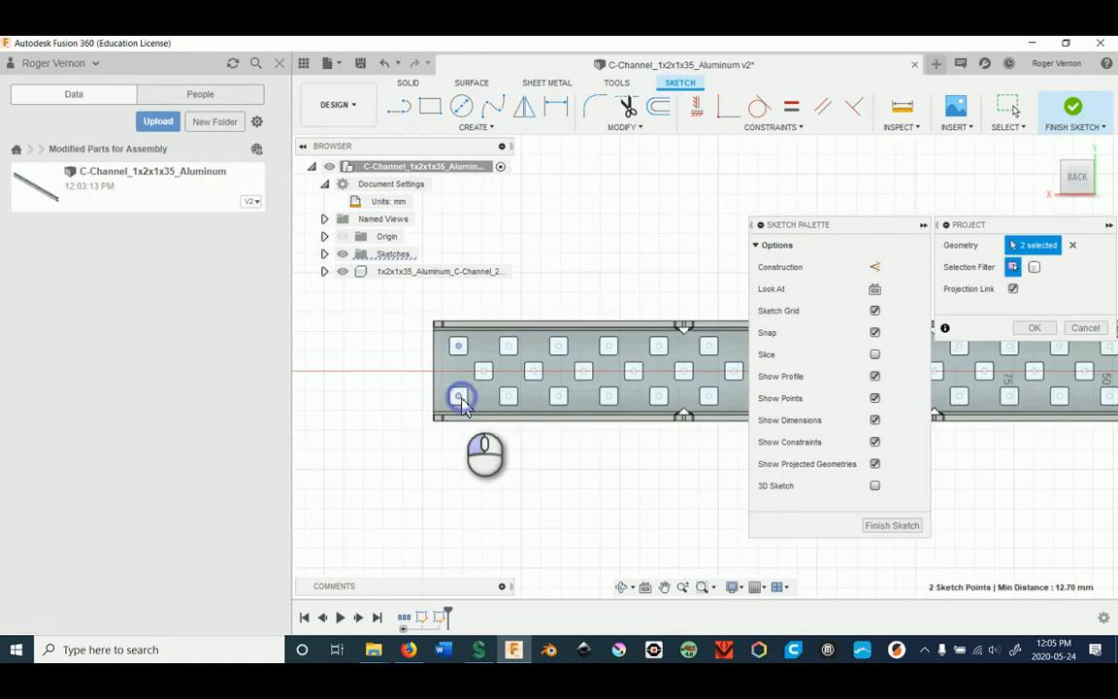
{"action": "scroll", "coordinate": [509, 441], "scroll_direction": "up", "scroll_amount": 2}
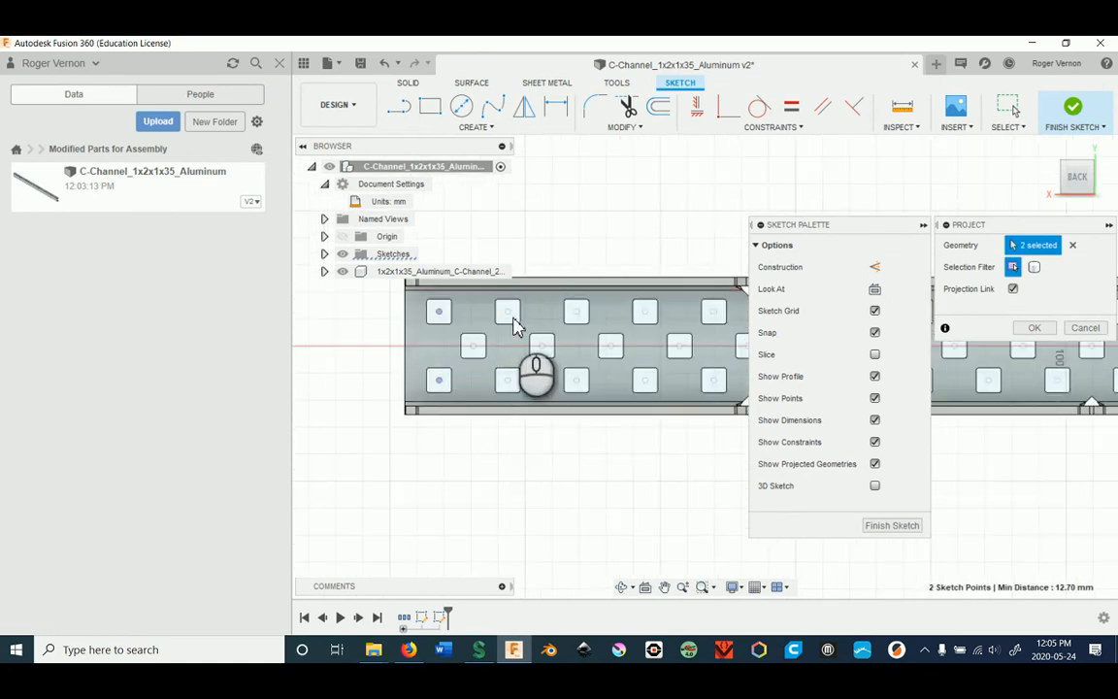
{"action": "left_click", "coordinate": [509, 312]}
{"action": "left_click", "coordinate": [473, 347]}
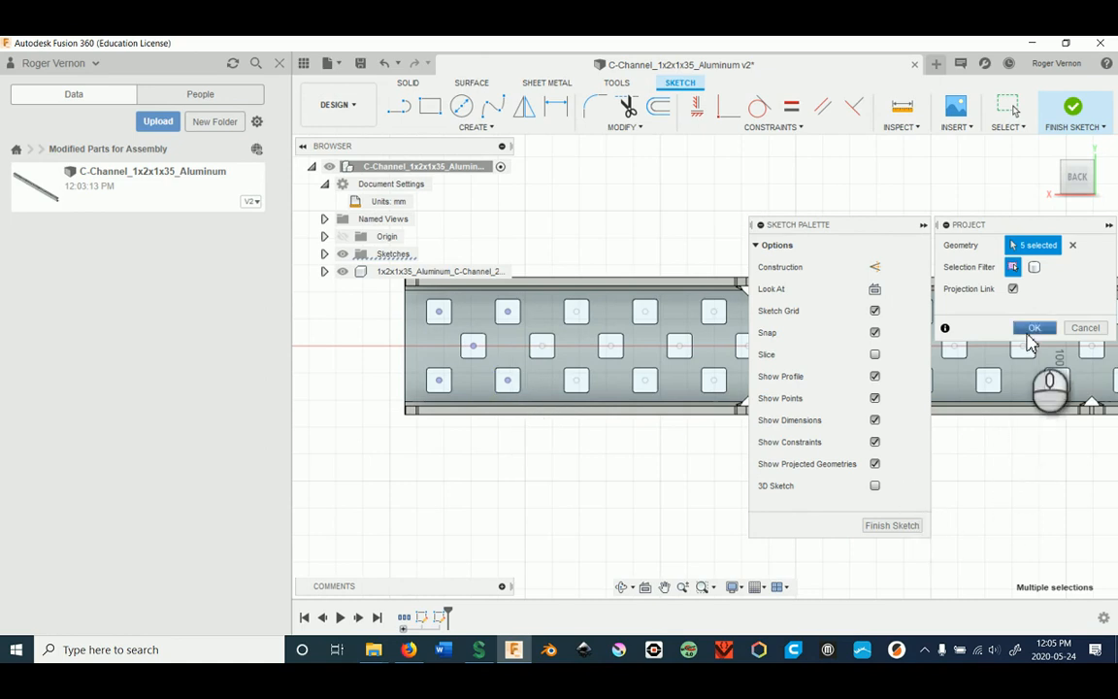
{"action": "left_click", "coordinate": [1030, 330]}
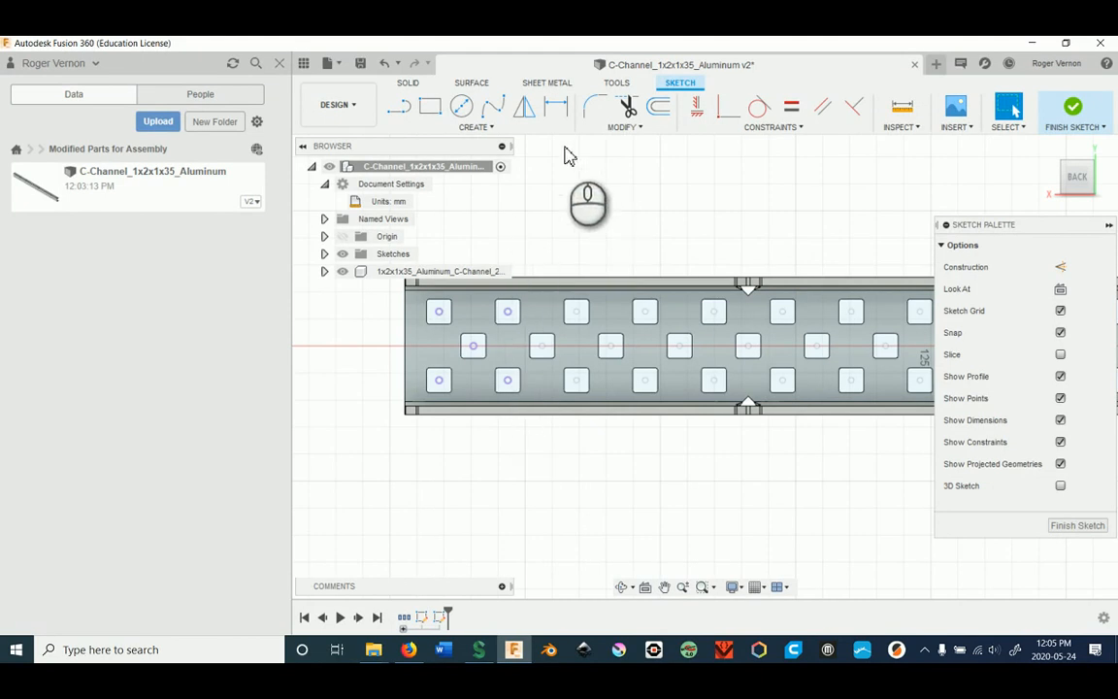
Step: Start a rectangular sketch pattern of three projected points: the middle-row point and the second point in each outer row
{"action": "left_click", "coordinate": [480, 127]}
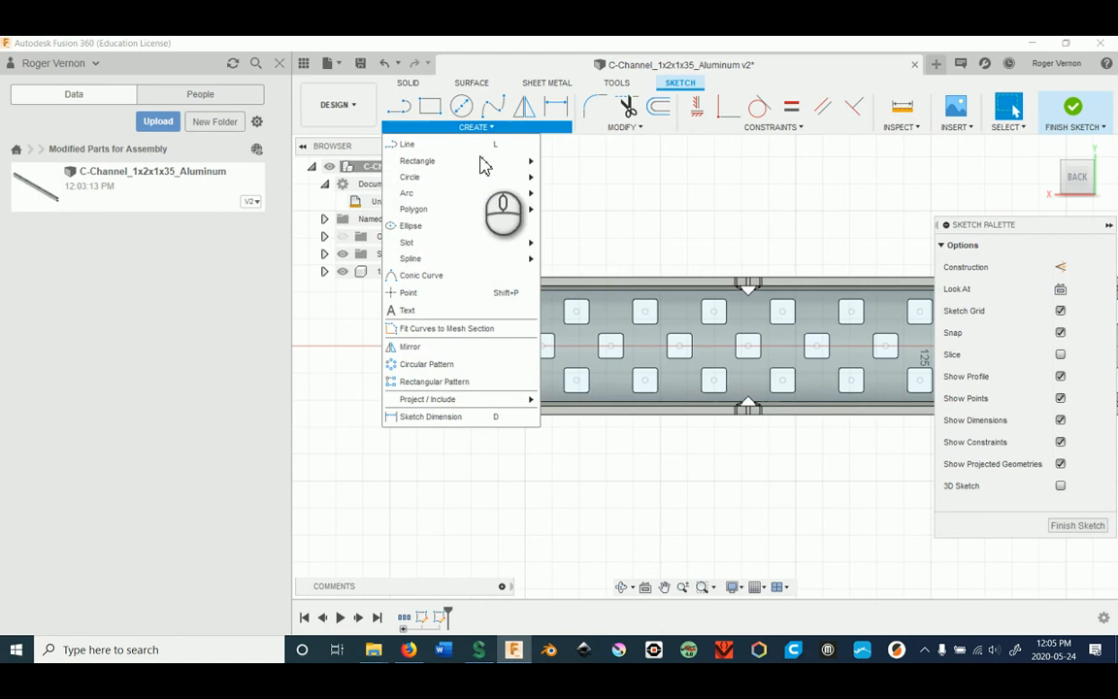
{"action": "left_click", "coordinate": [437, 381]}
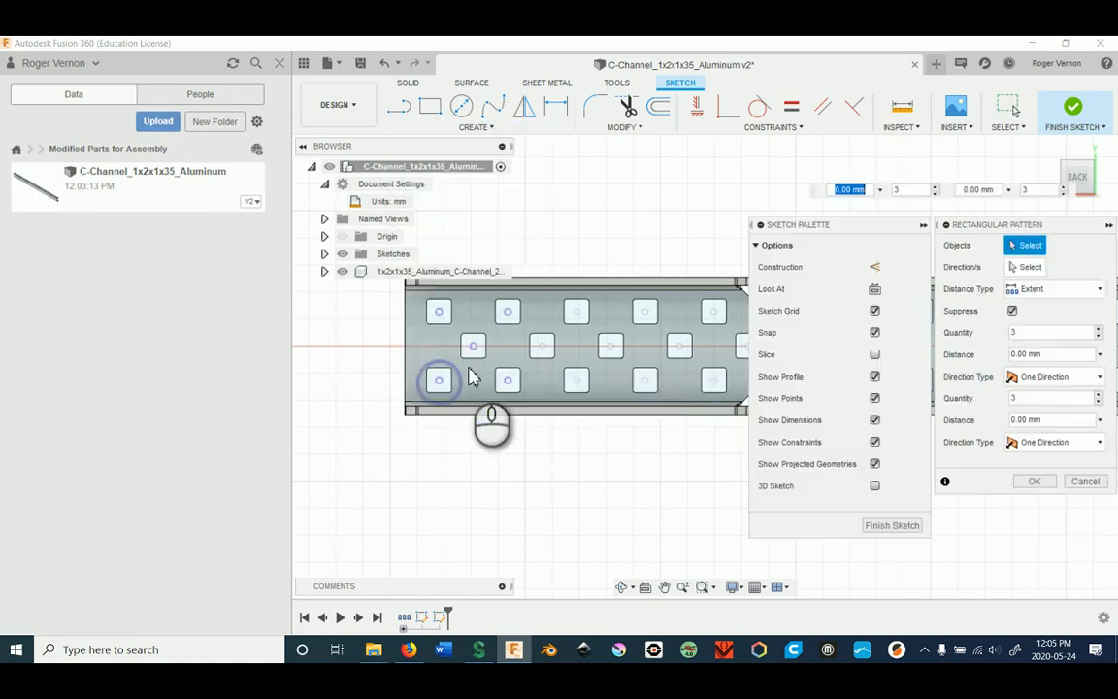
{"action": "scroll", "coordinate": [471, 377], "scroll_direction": "up", "scroll_amount": 2}
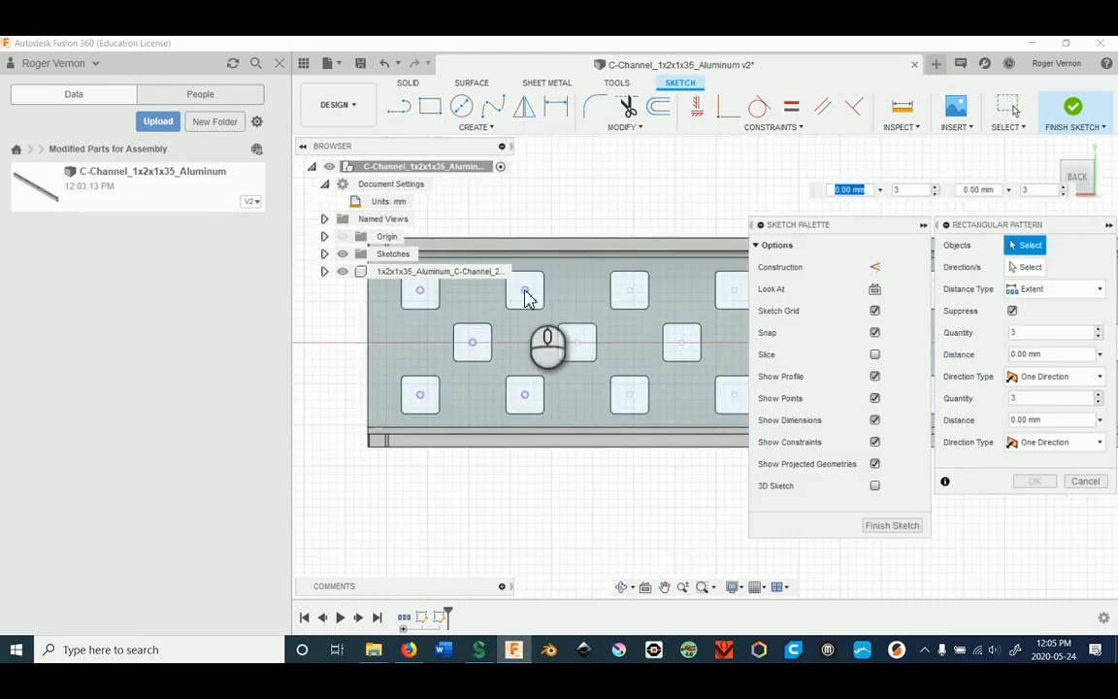
{"action": "left_click", "coordinate": [473, 345]}
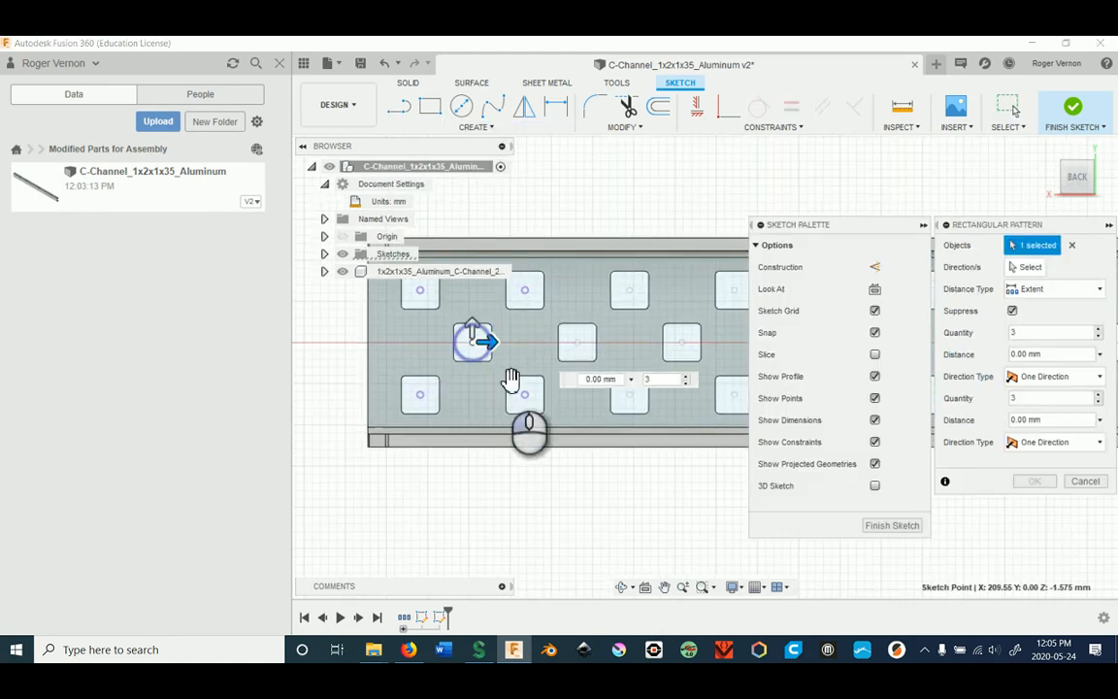
{"action": "left_click", "coordinate": [526, 396]}
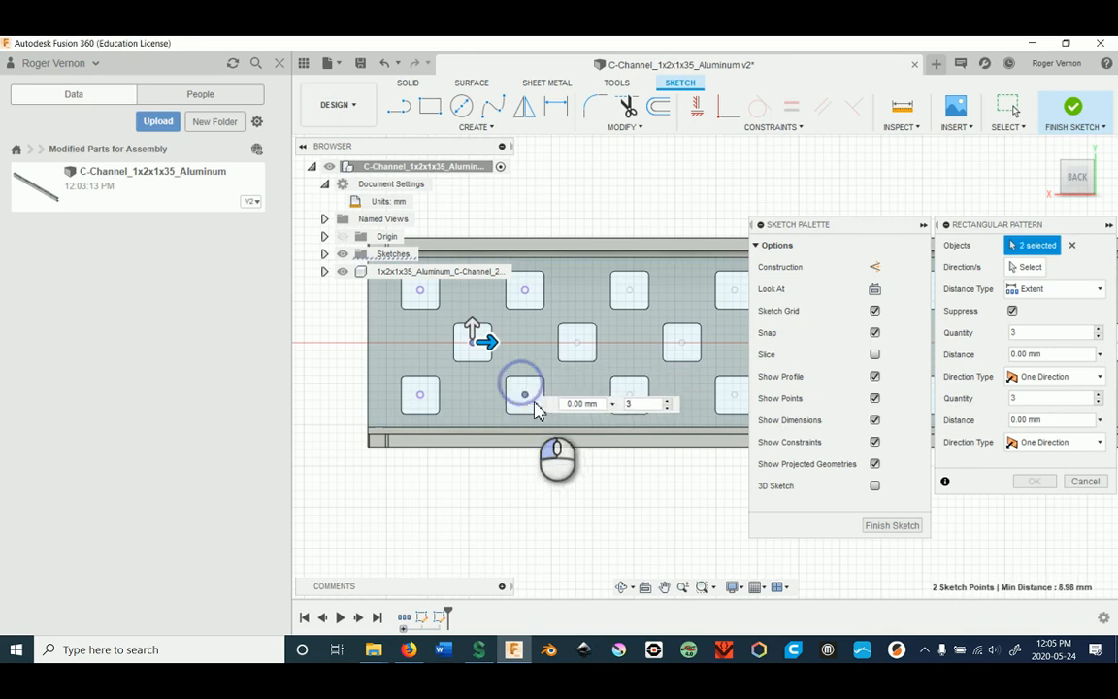
{"action": "left_click", "coordinate": [525, 290]}
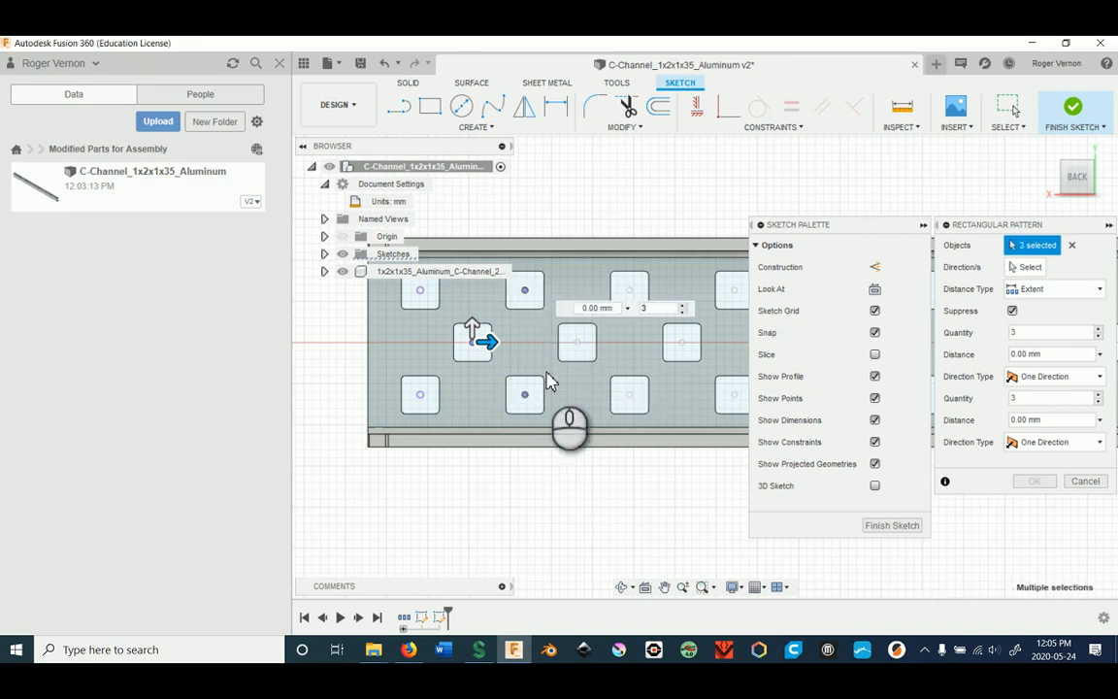
Step: Spread the point pattern 325 mm along the length of the channel with a quantity of 34
{"action": "scroll", "coordinate": [539, 393], "scroll_direction": "down", "scroll_amount": 3}
{"action": "scroll", "coordinate": [594, 439], "scroll_direction": "down", "scroll_amount": 3}
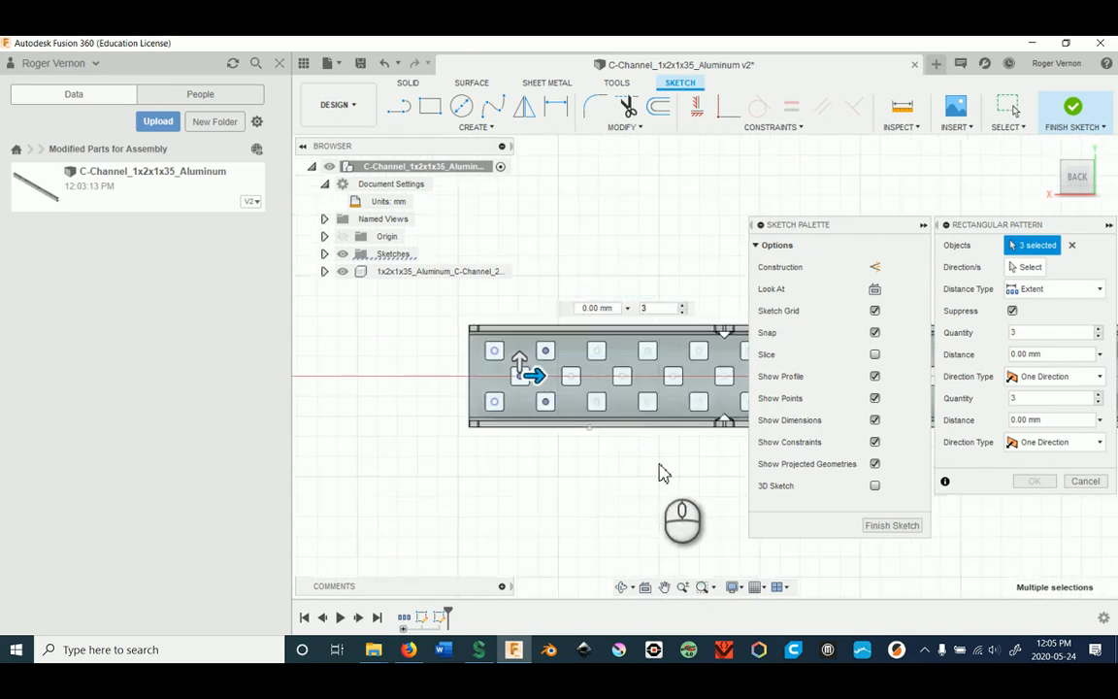
{"action": "middle_click_drag", "start_coordinate": [660, 466], "coordinate": [437, 461]}
{"action": "scroll", "coordinate": [476, 485], "scroll_direction": "down", "scroll_amount": 2}
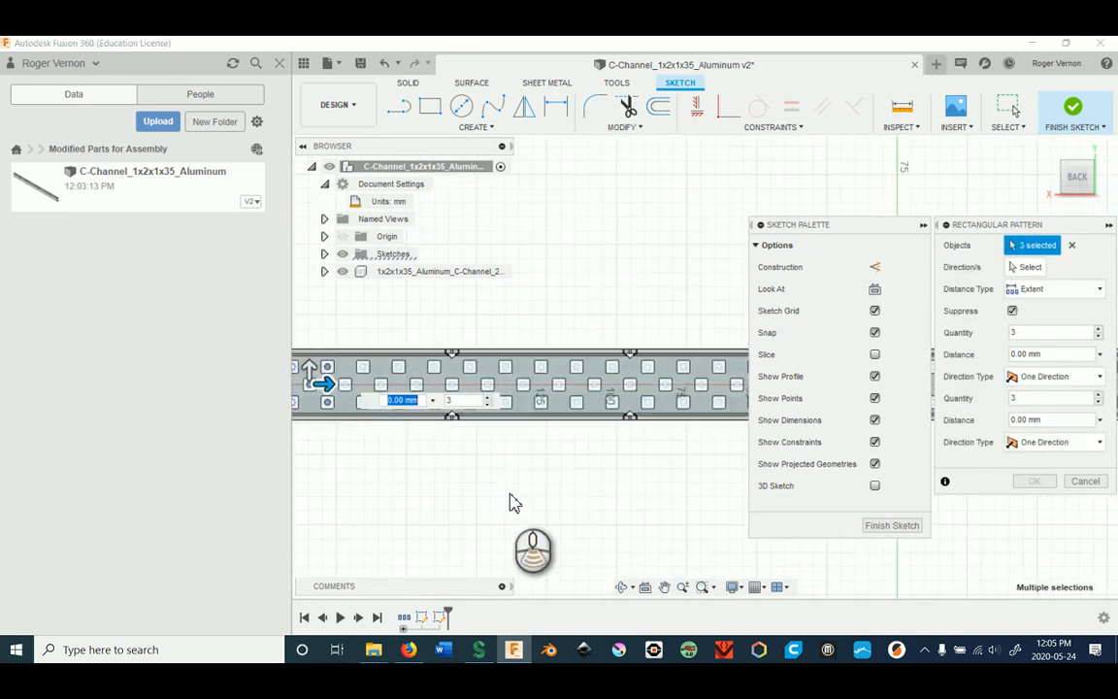
{"action": "scroll", "coordinate": [522, 503], "scroll_direction": "down", "scroll_amount": 3}
{"action": "middle_click_drag", "start_coordinate": [597, 516], "coordinate": [491, 509]}
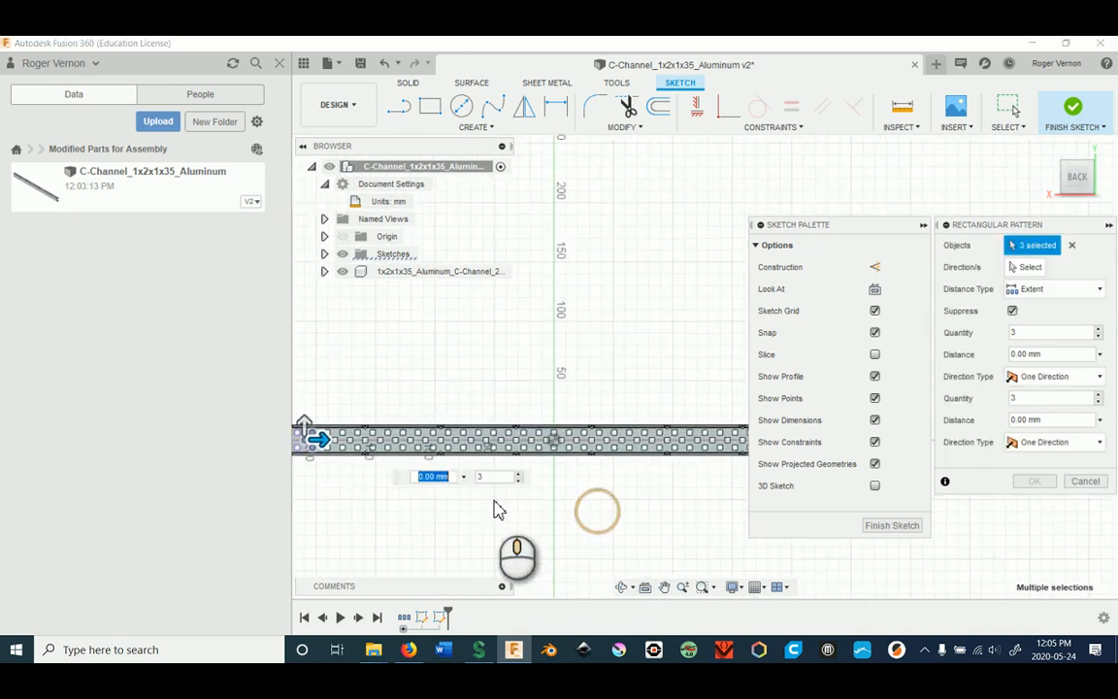
{"action": "scroll", "coordinate": [549, 525], "scroll_direction": "down", "scroll_amount": 1}
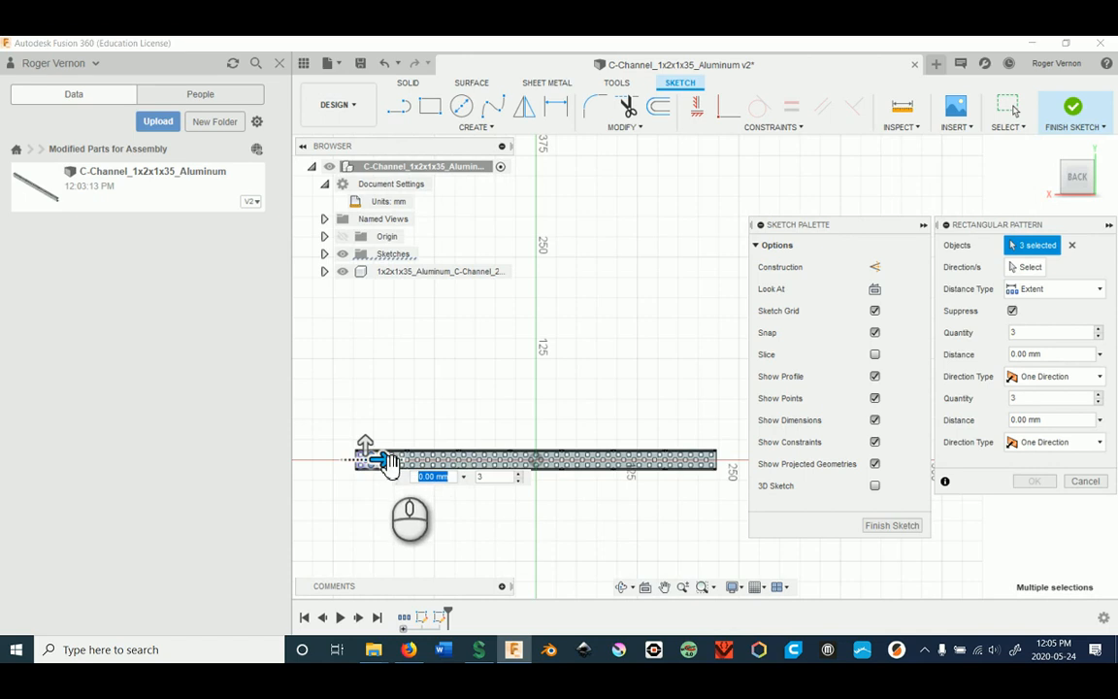
{"action": "left_click_drag", "start_coordinate": [388, 463], "coordinate": [644, 460]}
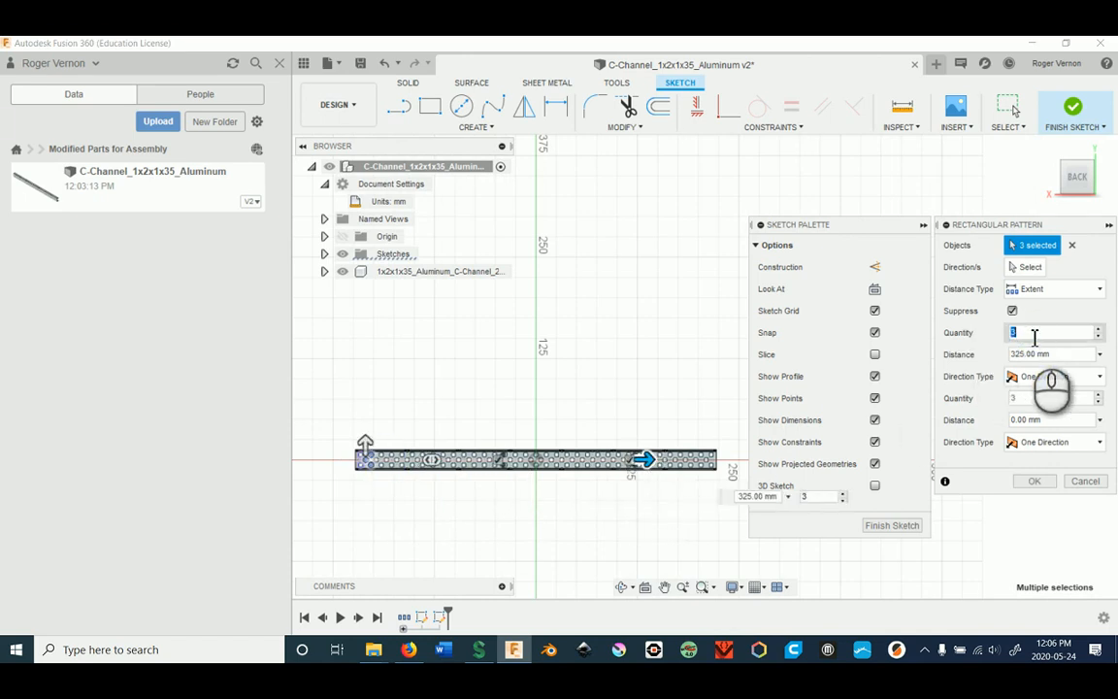
{"action": "scroll", "coordinate": [392, 489], "scroll_direction": "up", "scroll_amount": 4}
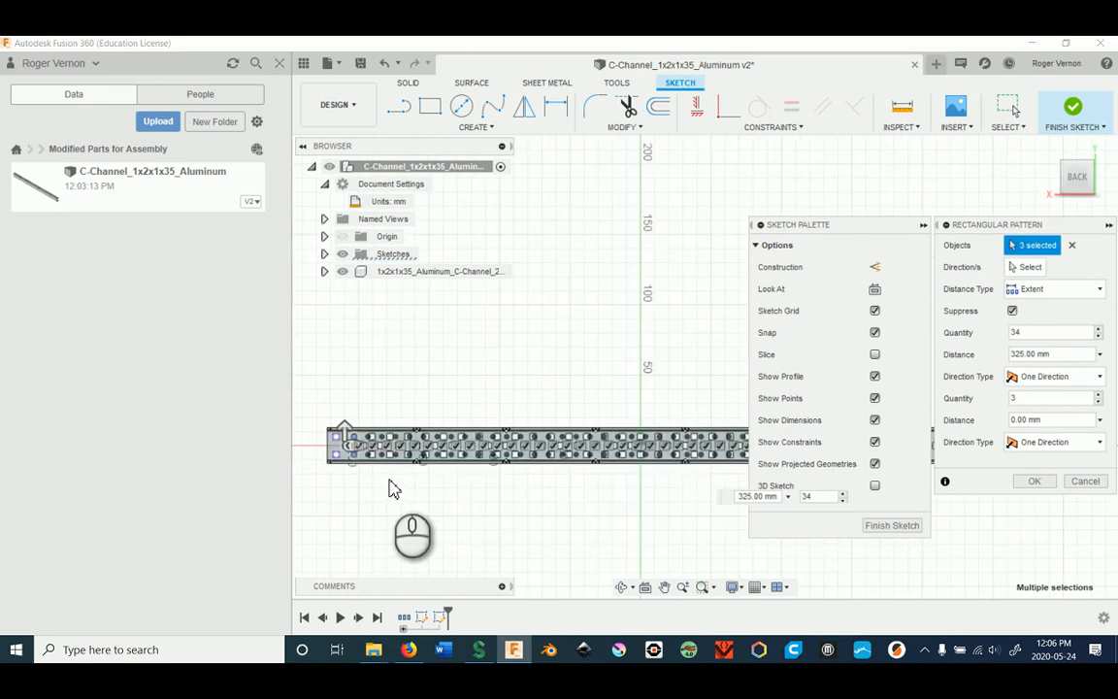
{"action": "scroll", "coordinate": [475, 495], "scroll_direction": "up", "scroll_amount": 5}
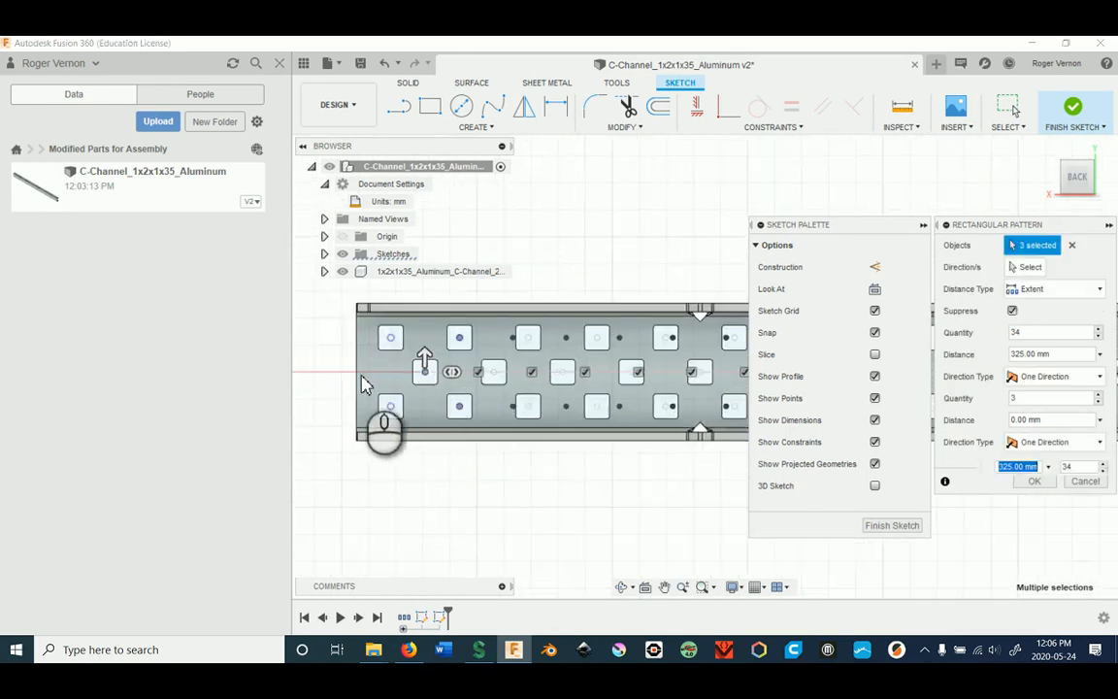
Step: Extend the pattern distance to 400 mm toward the channel's far end
{"action": "key", "text": "Tab"}
{"action": "scroll", "coordinate": [466, 505], "scroll_direction": "down", "scroll_amount": 5}
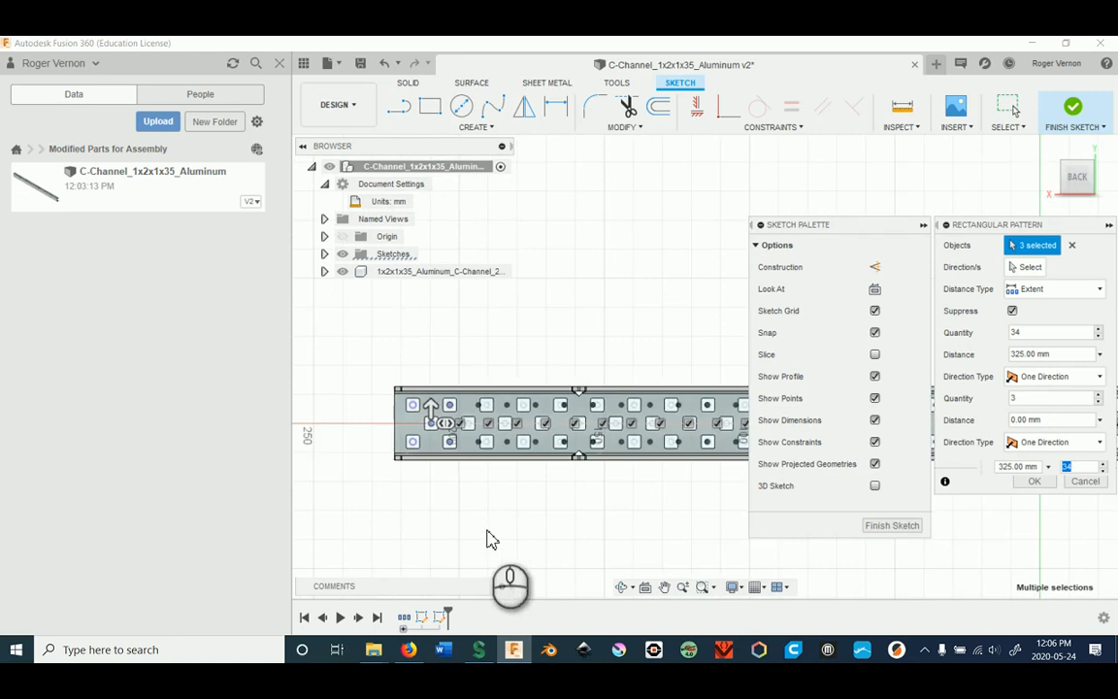
{"action": "middle_click_drag", "start_coordinate": [683, 544], "coordinate": [371, 526]}
{"action": "middle_click_drag", "start_coordinate": [591, 477], "coordinate": [482, 483]}
{"action": "scroll", "coordinate": [724, 524], "scroll_direction": "down", "scroll_amount": 4}
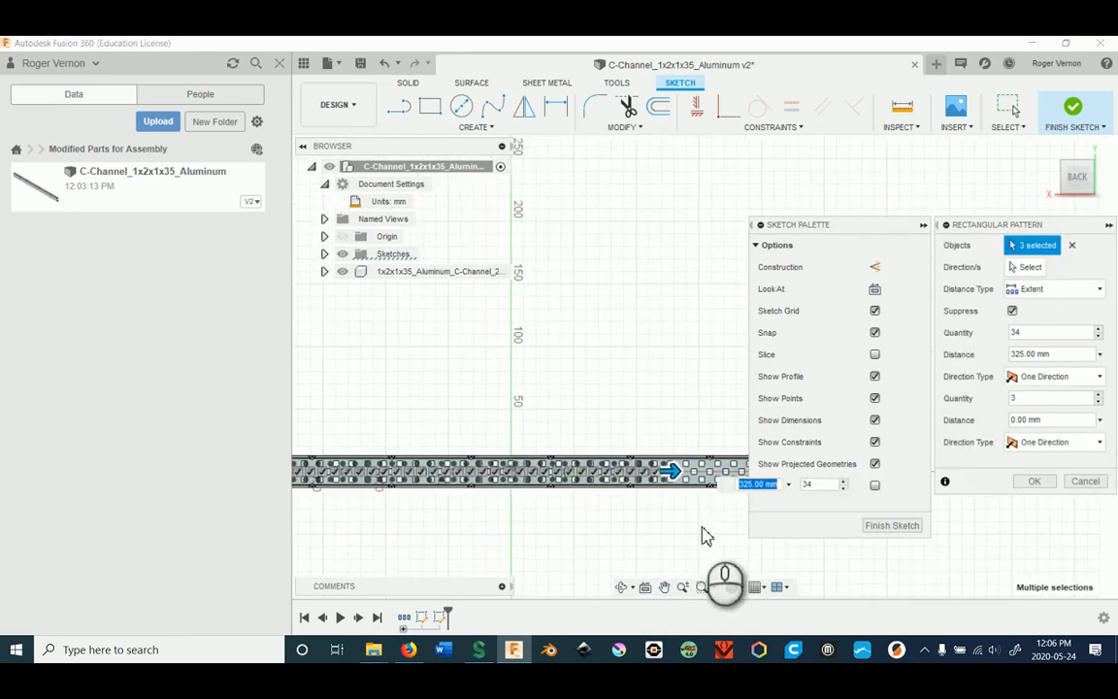
{"action": "mouse_move", "coordinate": [683, 550]}
{"action": "middle_mouse_down"}
{"action": "mouse_move", "coordinate": [564, 541]}
{"action": "mouse_move", "coordinate": [568, 515]}
{"action": "middle_mouse_up"}
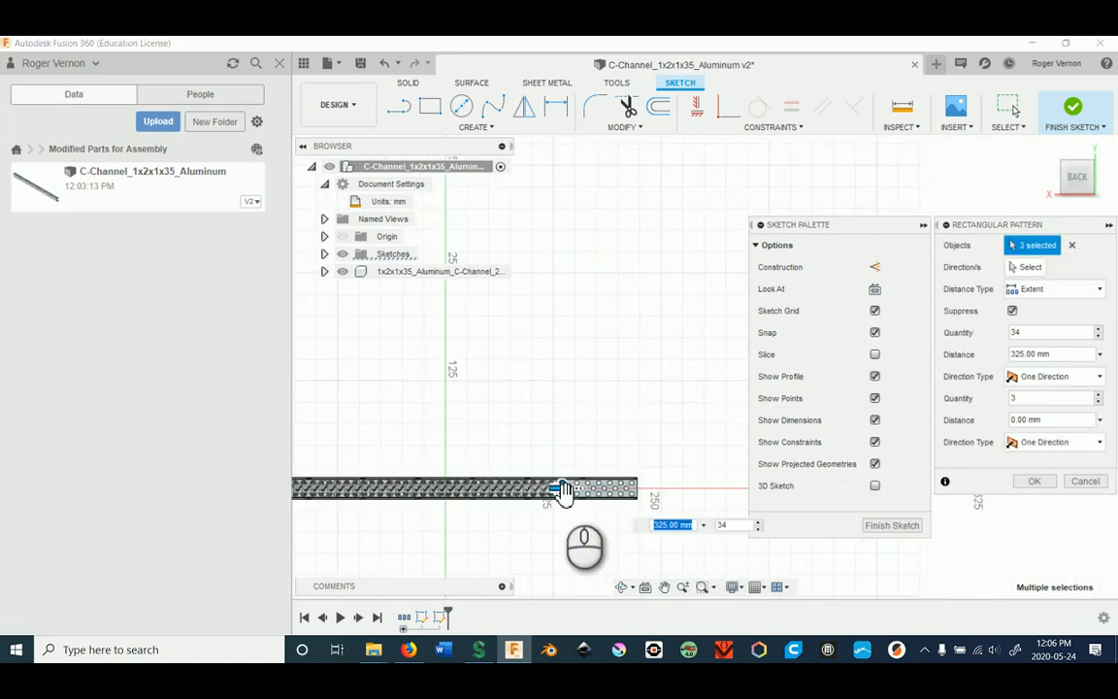
{"action": "left_click_drag", "start_coordinate": [562, 492], "coordinate": [629, 487]}
{"action": "scroll", "coordinate": [424, 555], "scroll_direction": "down", "scroll_amount": 2}
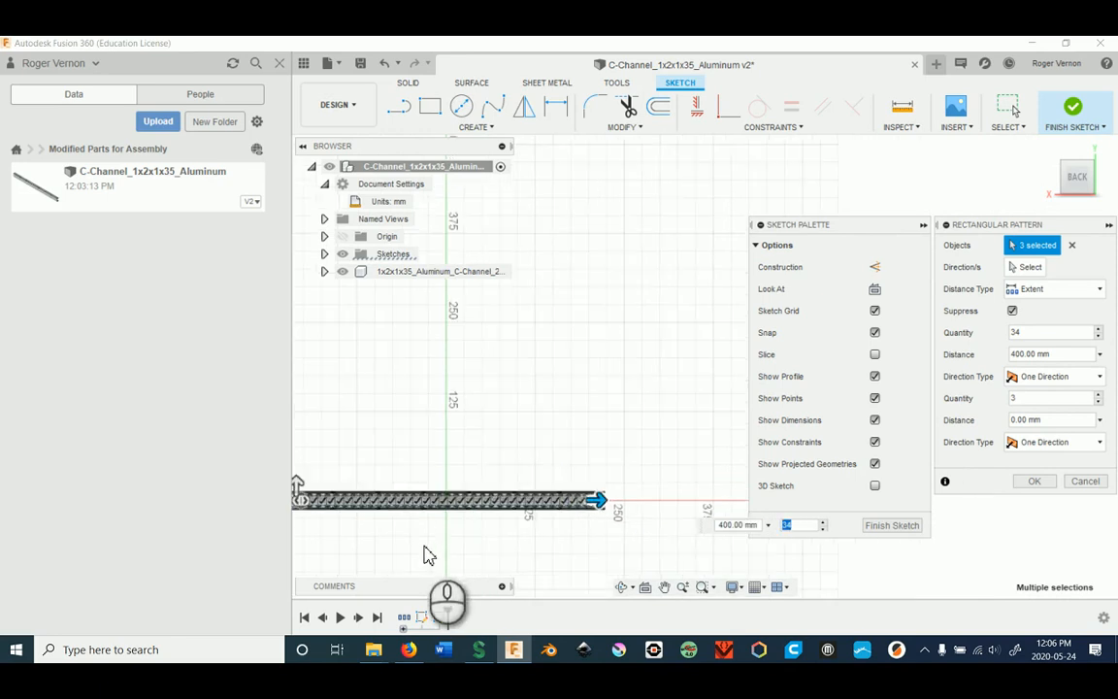
{"action": "middle_click_drag", "start_coordinate": [424, 553], "coordinate": [494, 536]}
{"action": "scroll", "coordinate": [494, 524], "scroll_direction": "up", "scroll_amount": 2}
{"action": "scroll", "coordinate": [434, 525], "scroll_direction": "down", "scroll_amount": 1}
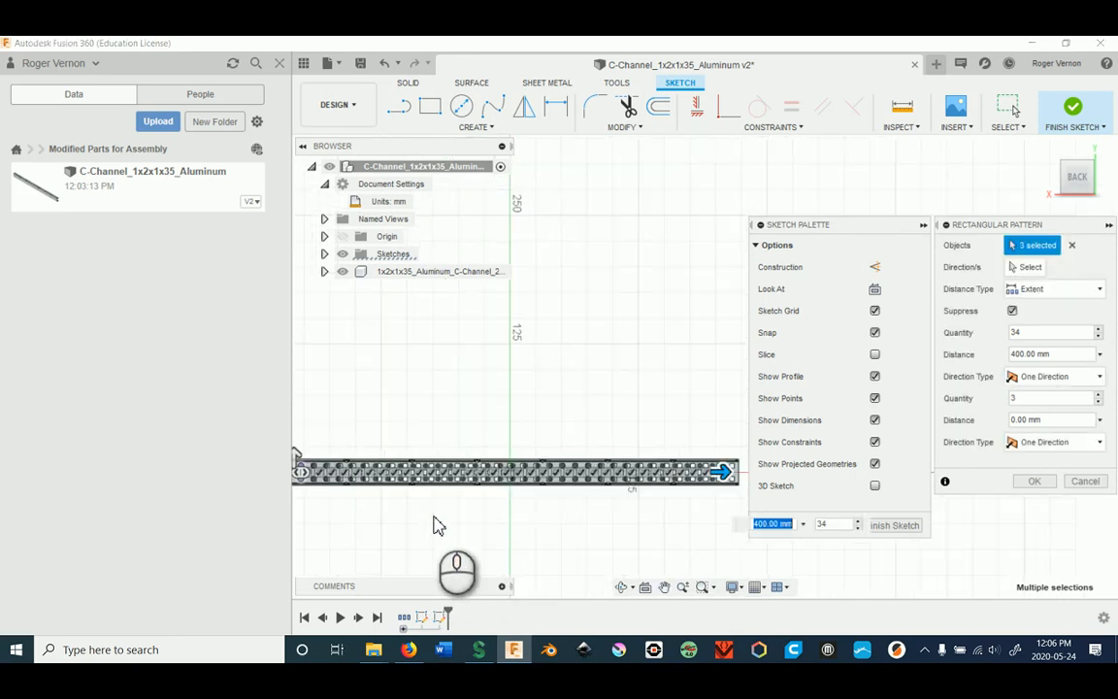
{"action": "mouse_move", "coordinate": [429, 525]}
{"action": "middle_mouse_down"}
{"action": "mouse_move", "coordinate": [492, 529]}
{"action": "mouse_move", "coordinate": [462, 529]}
{"action": "middle_mouse_up"}
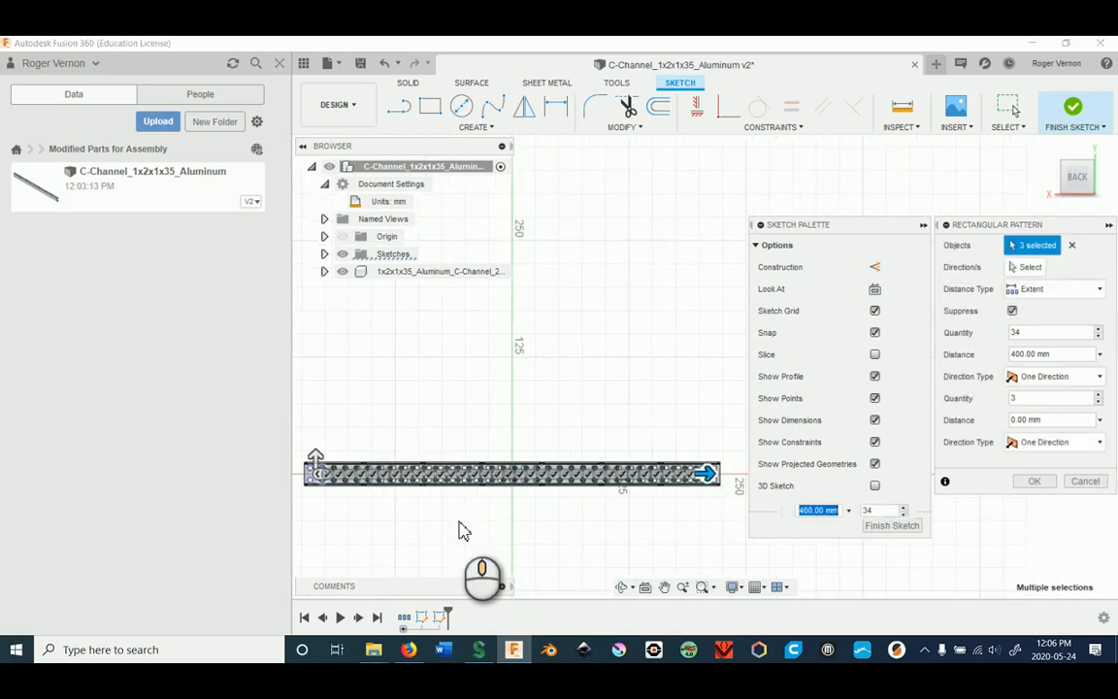
Step: Set the pattern distance to 16.5" and check the points against the holes at the channel's far end
{"action": "left_click", "coordinate": [1057, 356]}
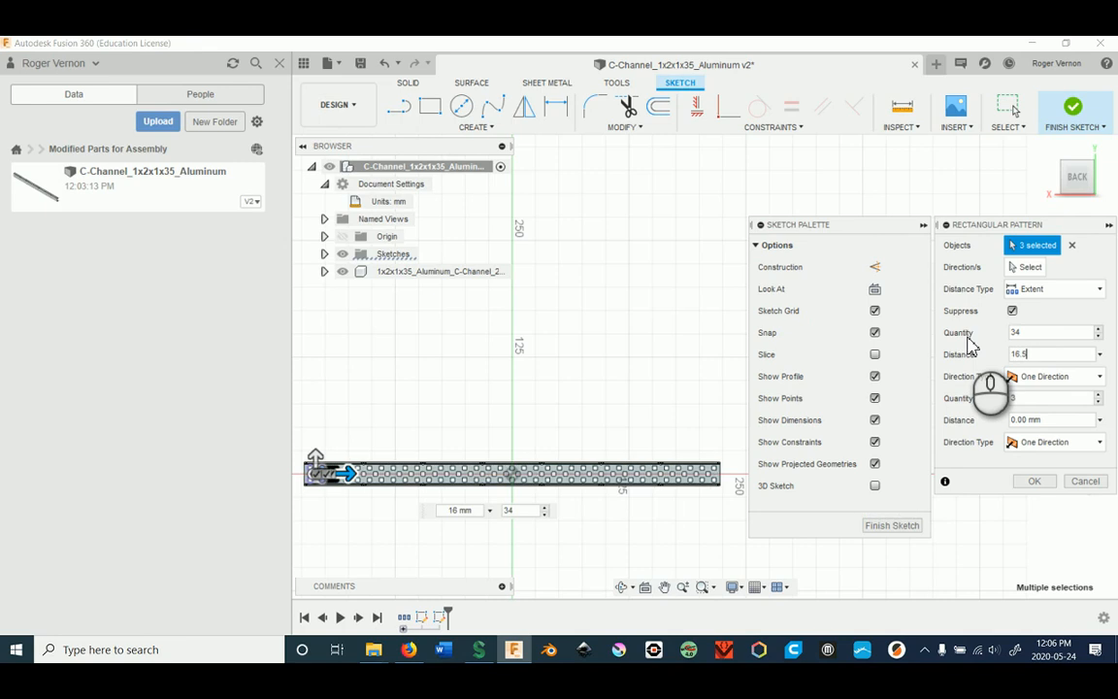
{"action": "type", "text": "\""}
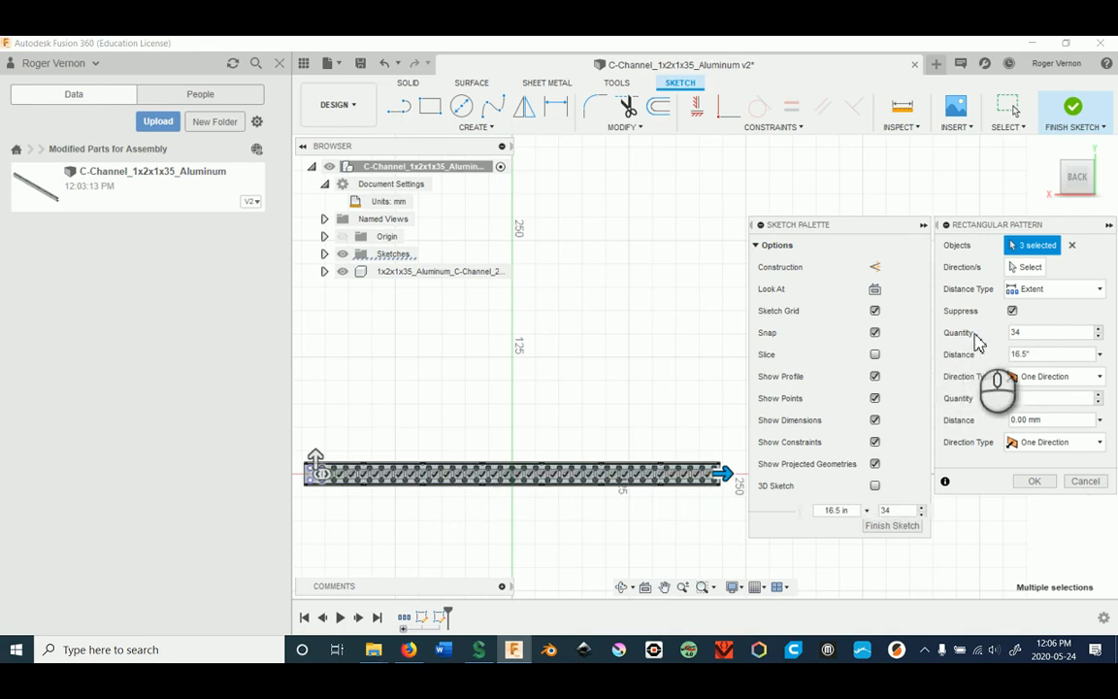
{"action": "scroll", "coordinate": [709, 469], "scroll_direction": "up", "scroll_amount": 4}
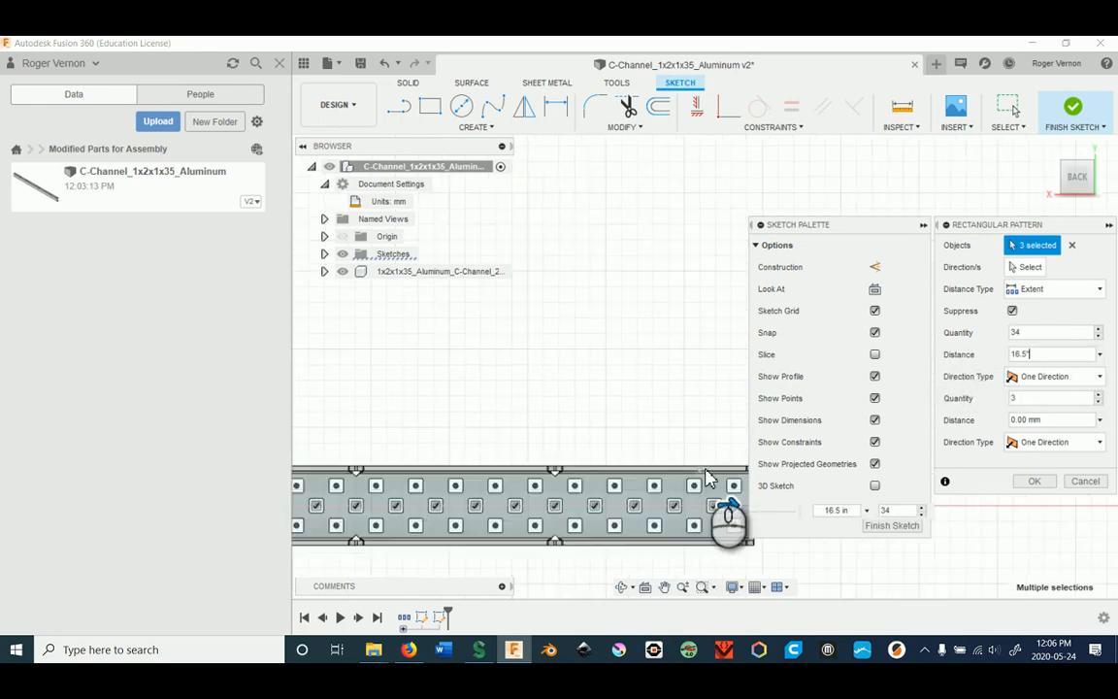
{"action": "scroll", "coordinate": [691, 424], "scroll_direction": "up", "scroll_amount": 4}
{"action": "middle_click_drag", "start_coordinate": [685, 413], "coordinate": [621, 232]}
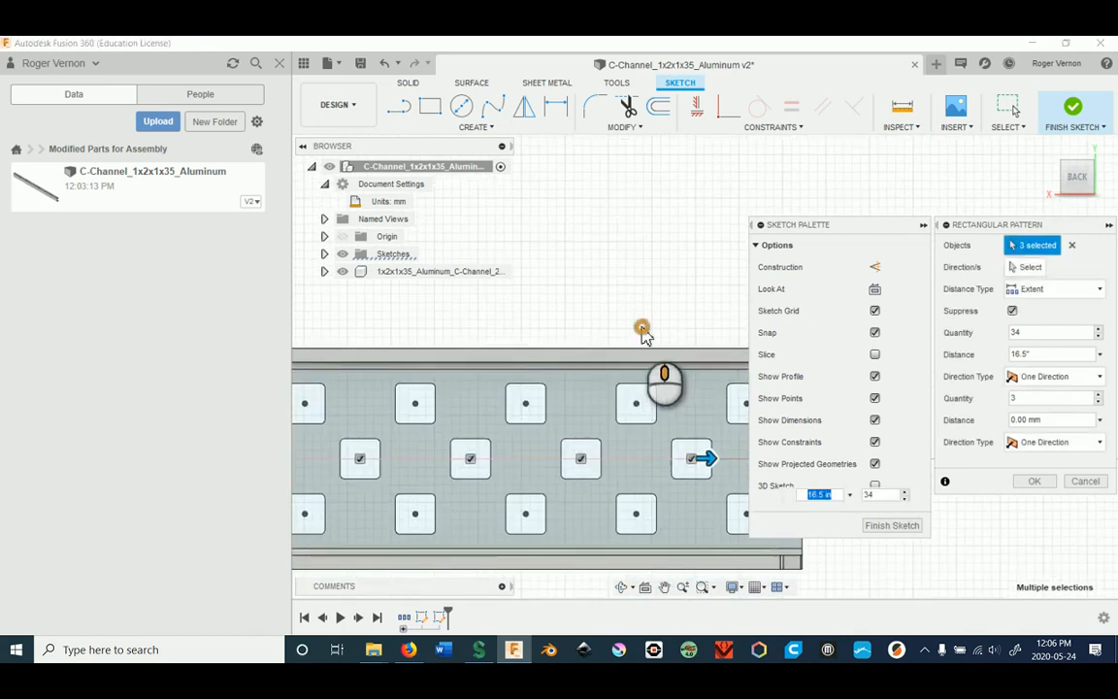
{"action": "middle_click_drag", "start_coordinate": [645, 335], "coordinate": [592, 265]}
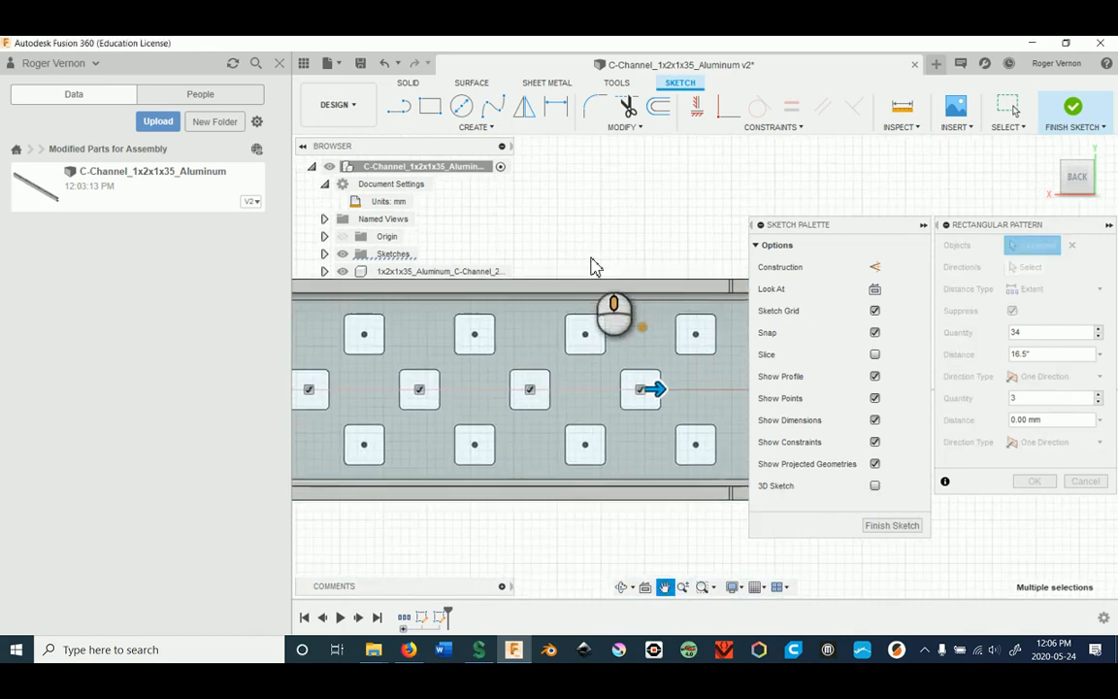
Step: Create the point pattern with a quantity of 1 in the second direction and finish the sketch
{"action": "left_click", "coordinate": [1019, 399]}
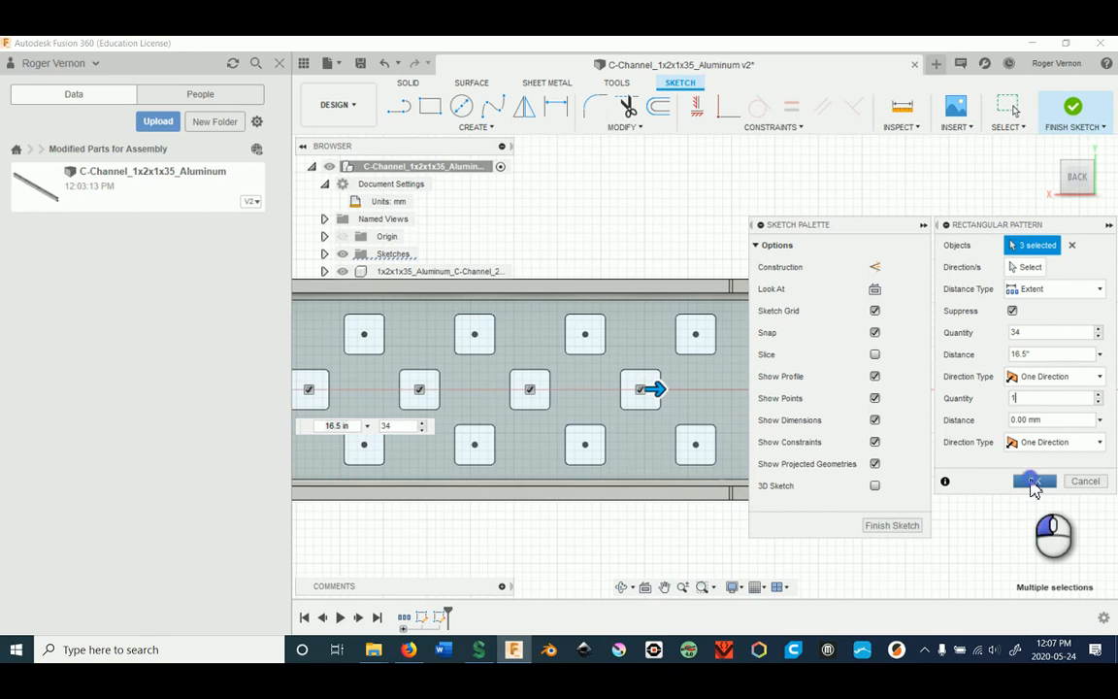
{"action": "left_click", "coordinate": [1033, 483]}
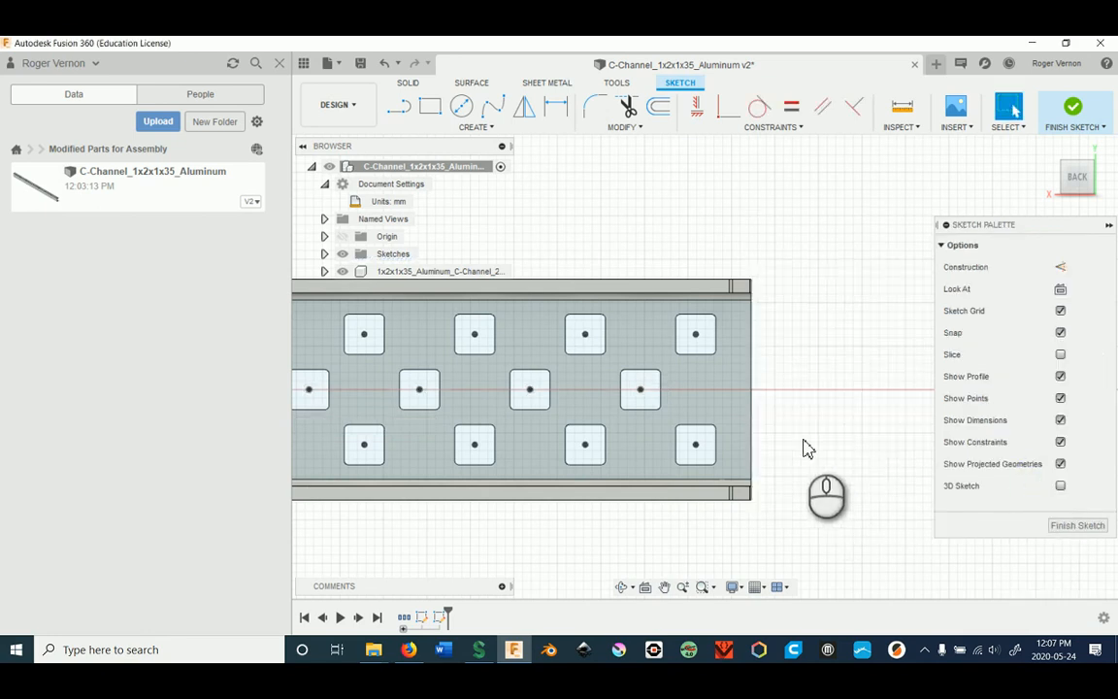
{"action": "scroll", "coordinate": [805, 447], "scroll_direction": "down", "scroll_amount": 5}
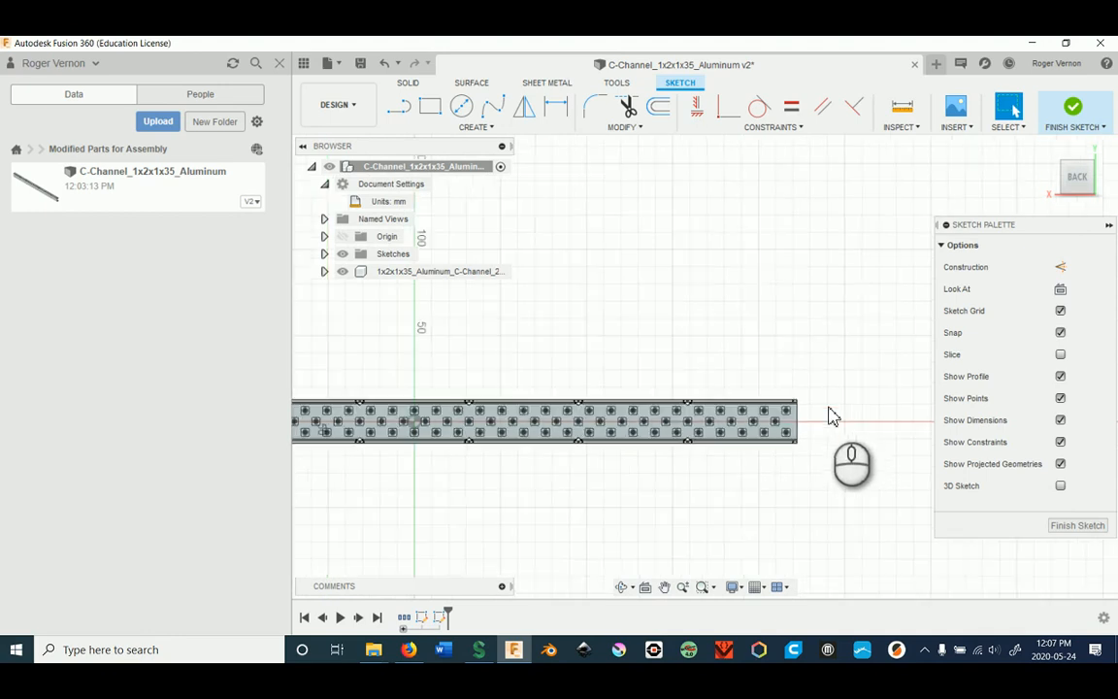
{"action": "mouse_move", "coordinate": [799, 354]}
{"action": "middle_mouse_down", "text": "shift"}
{"action": "mouse_move", "coordinate": [721, 344]}
{"action": "mouse_move", "coordinate": [743, 362]}
{"action": "mouse_move", "coordinate": [704, 374]}
{"action": "mouse_move", "coordinate": [599, 307]}
{"action": "middle_mouse_up", "text": "shift"}
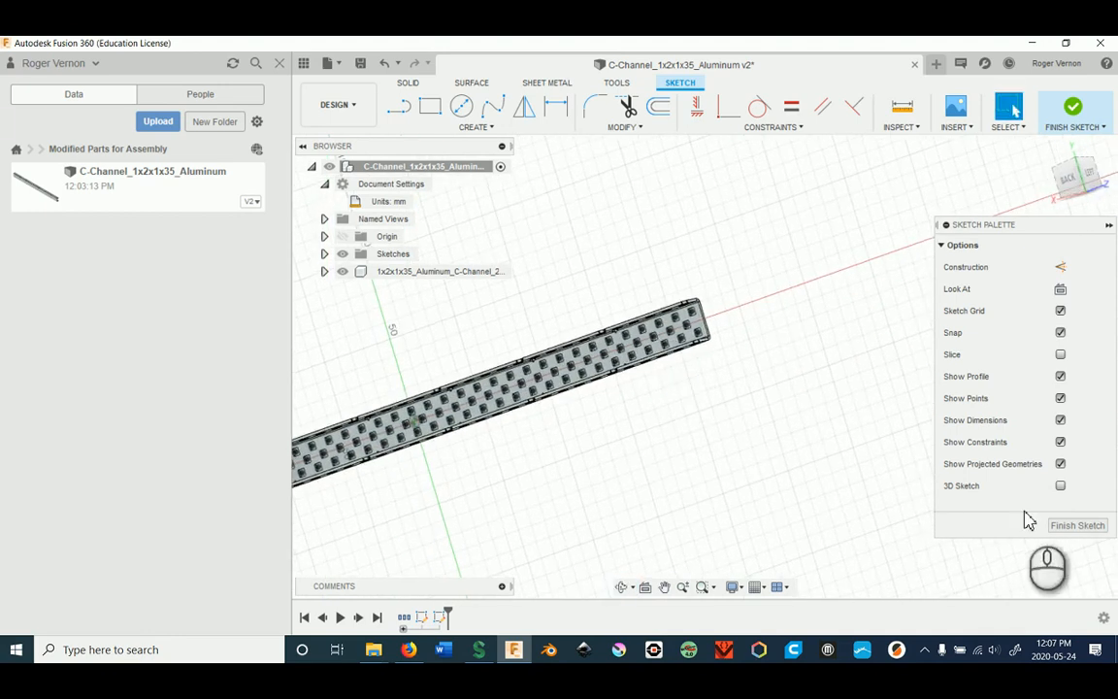
{"action": "left_click", "coordinate": [1077, 526]}
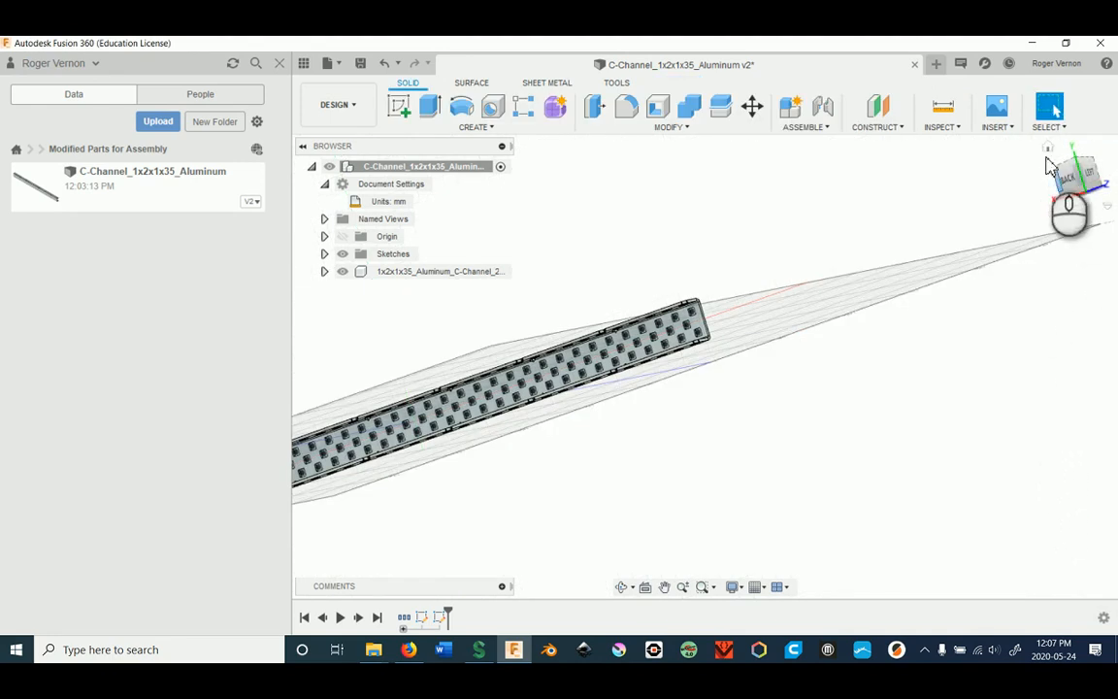
Step: Return to the home view and examine the sketch points in the web holes from the channel's outer and inner sides
{"action": "left_click", "coordinate": [1048, 152]}
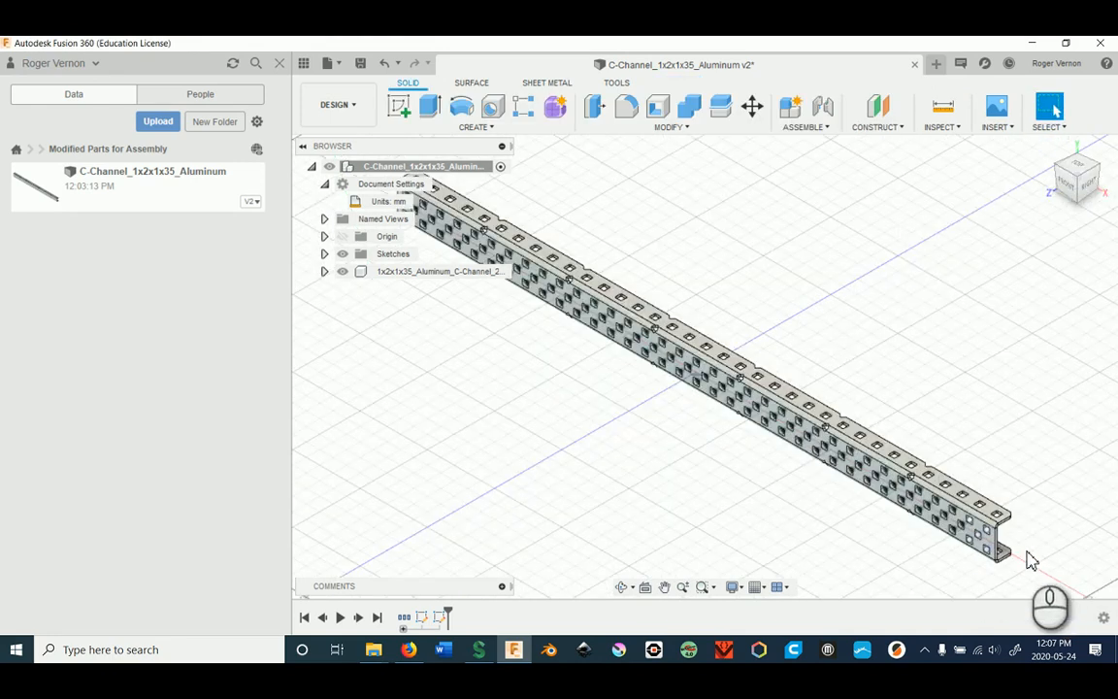
{"action": "middle_click_drag", "start_coordinate": [1020, 547], "coordinate": [1003, 359]}
{"action": "scroll", "coordinate": [995, 358], "scroll_direction": "up", "scroll_amount": 5}
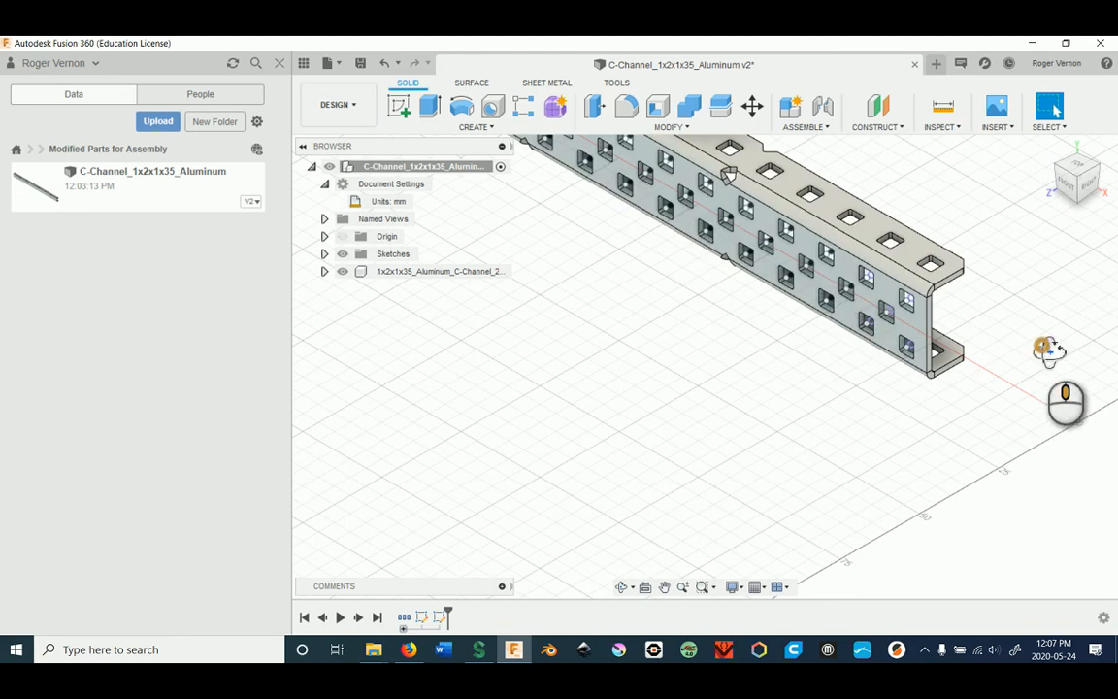
{"action": "middle_click_drag", "start_coordinate": [1048, 349], "coordinate": [994, 343], "text": "shift"}
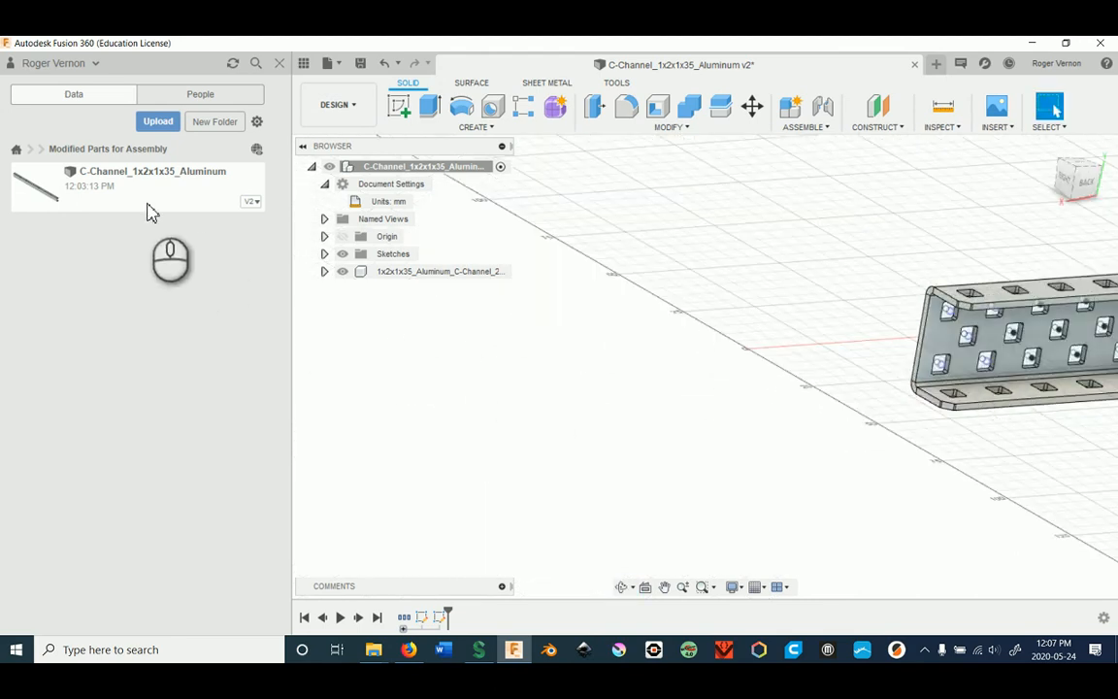
{"action": "middle_click_drag", "start_coordinate": [741, 387], "coordinate": [902, 379], "text": "shift"}
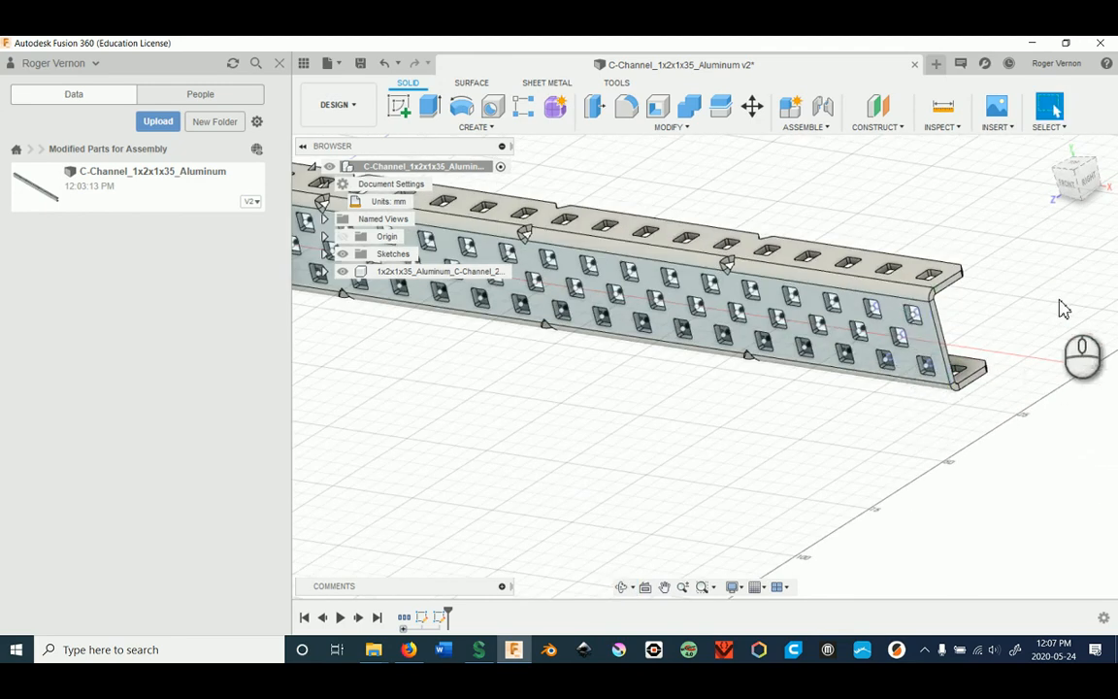
{"action": "middle_click_drag", "start_coordinate": [1053, 313], "coordinate": [816, 404], "text": "shift"}
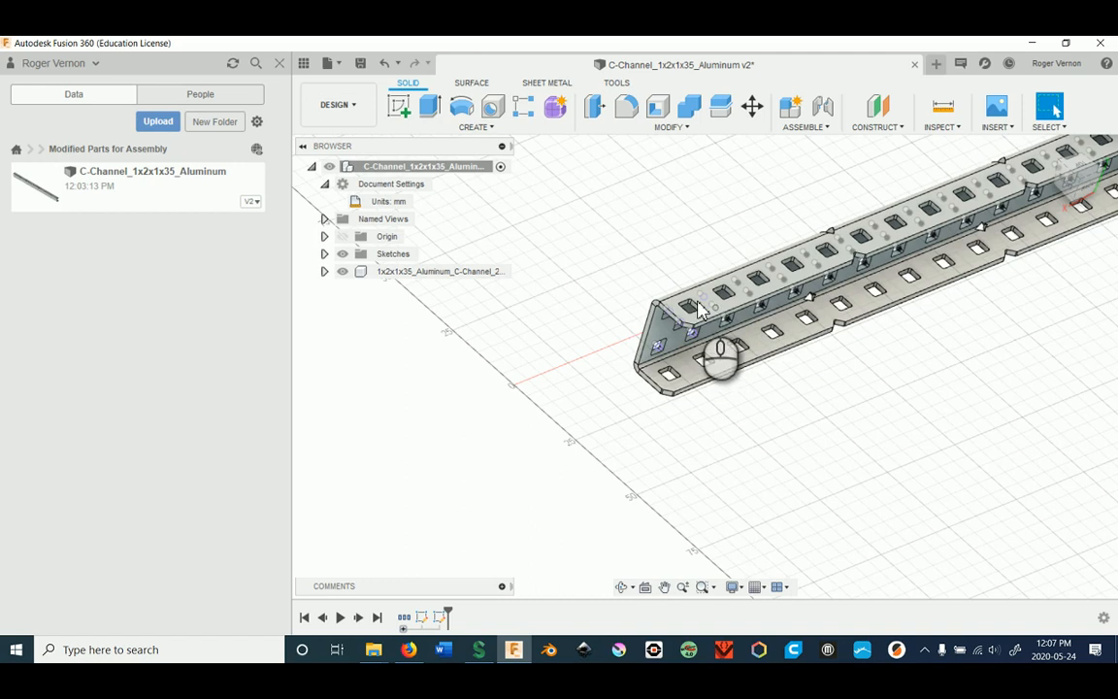
{"action": "middle_click_drag", "start_coordinate": [636, 338], "coordinate": [713, 318], "text": "shift"}
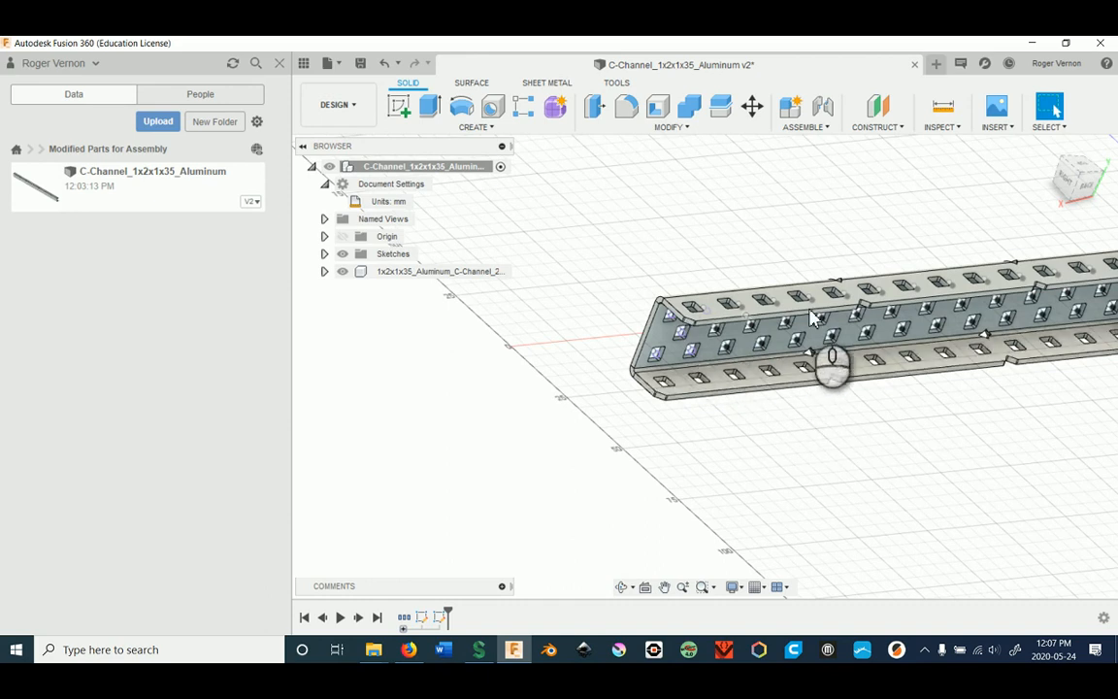
{"action": "mouse_move", "coordinate": [733, 349]}
{"action": "middle_mouse_down", "text": "shift"}
{"action": "mouse_move", "coordinate": [759, 329]}
{"action": "mouse_move", "coordinate": [753, 320]}
{"action": "mouse_move", "coordinate": [736, 370]}
{"action": "middle_mouse_up", "text": "shift"}
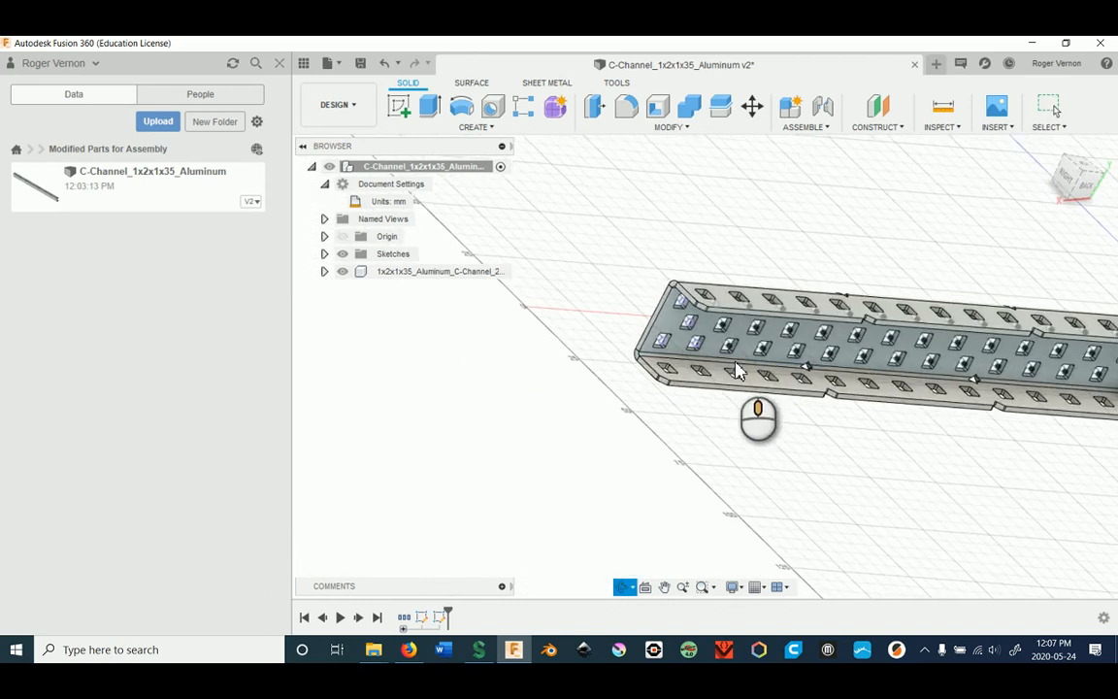
{"action": "middle_click_drag", "start_coordinate": [712, 424], "coordinate": [731, 441], "text": "shift"}
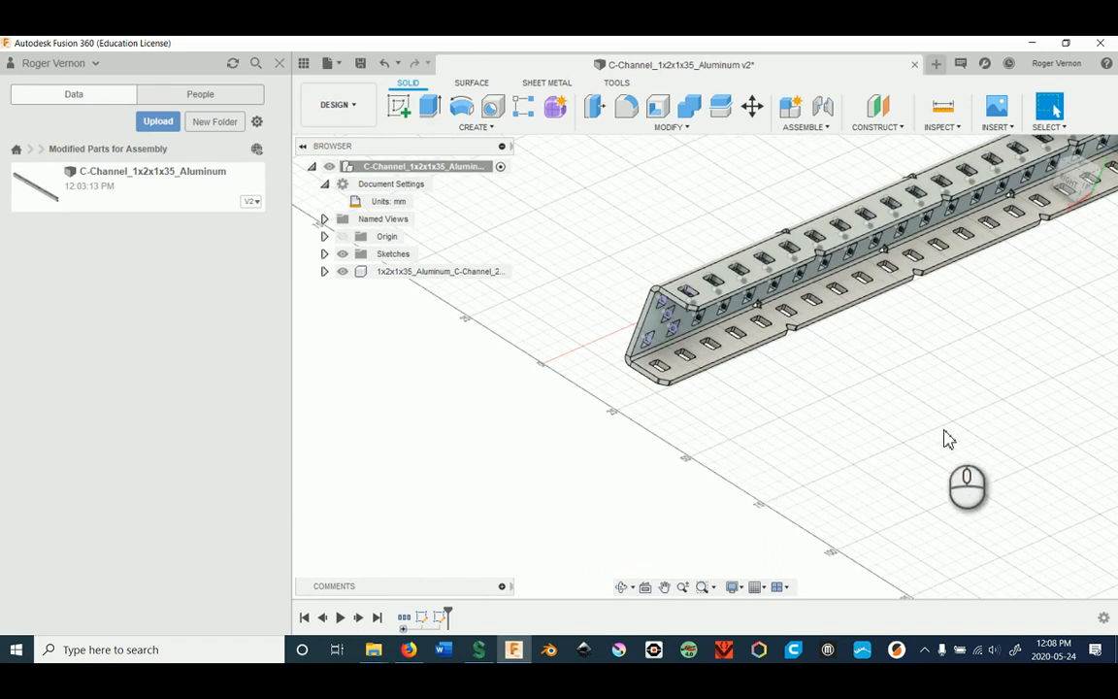